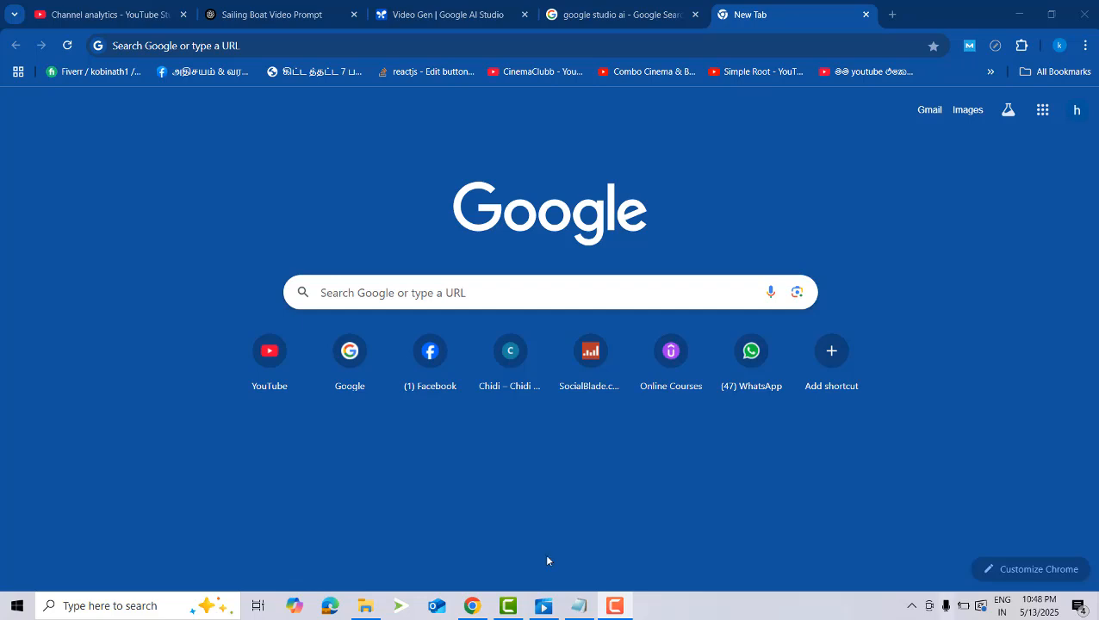
Search Google for "google studio ai".
left_click(388, 284)
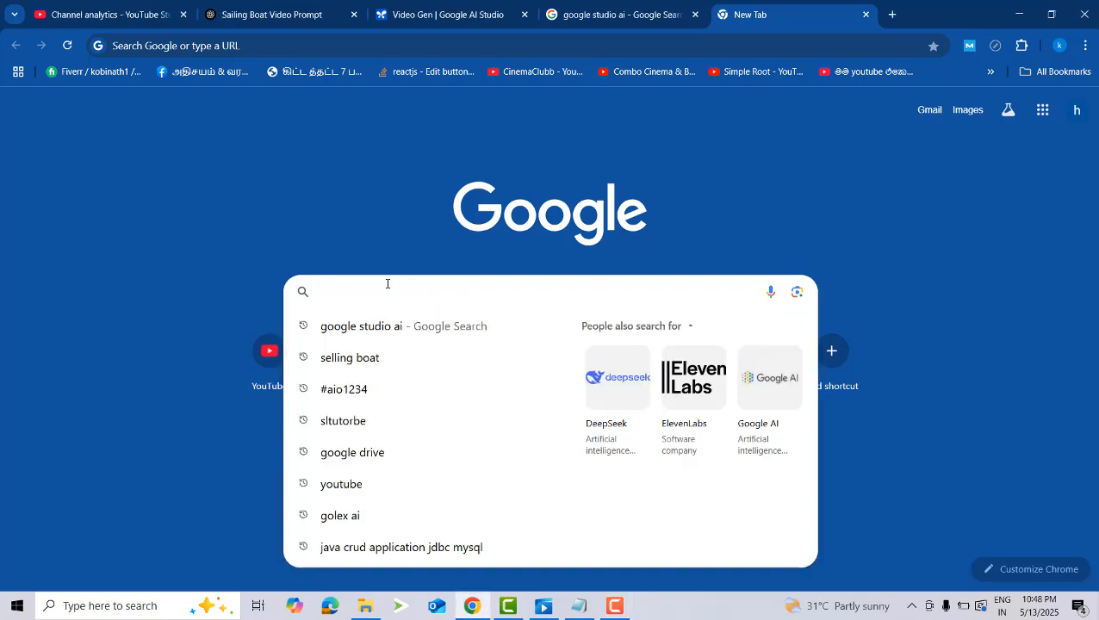
type("google dri")
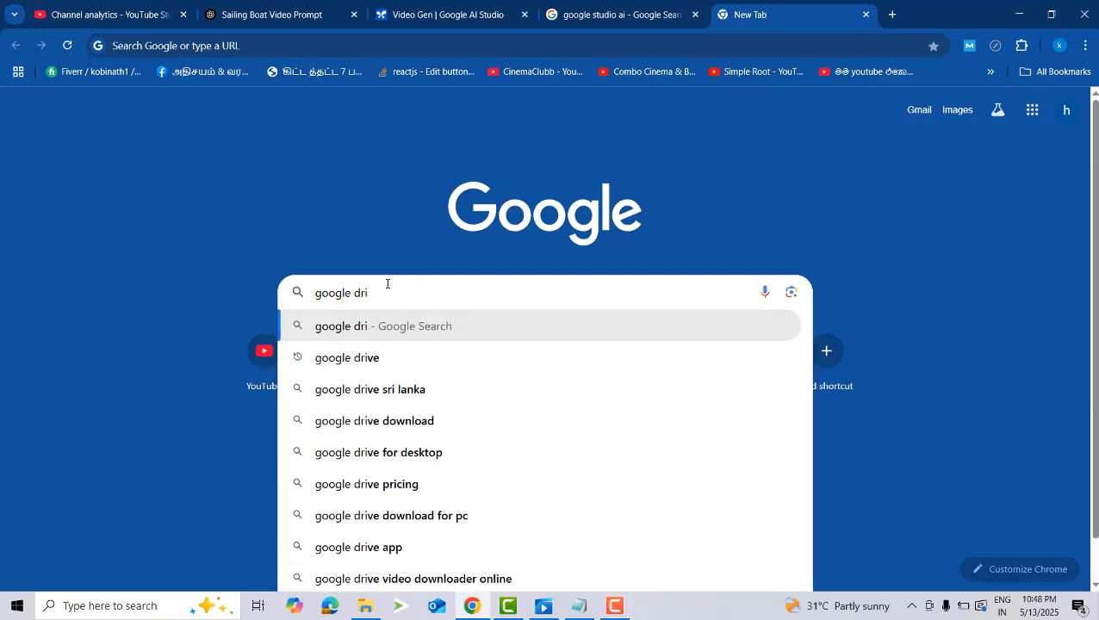
key("BackSpace")
key("BackSpace")
key("BackSpace")
type("studio ai")
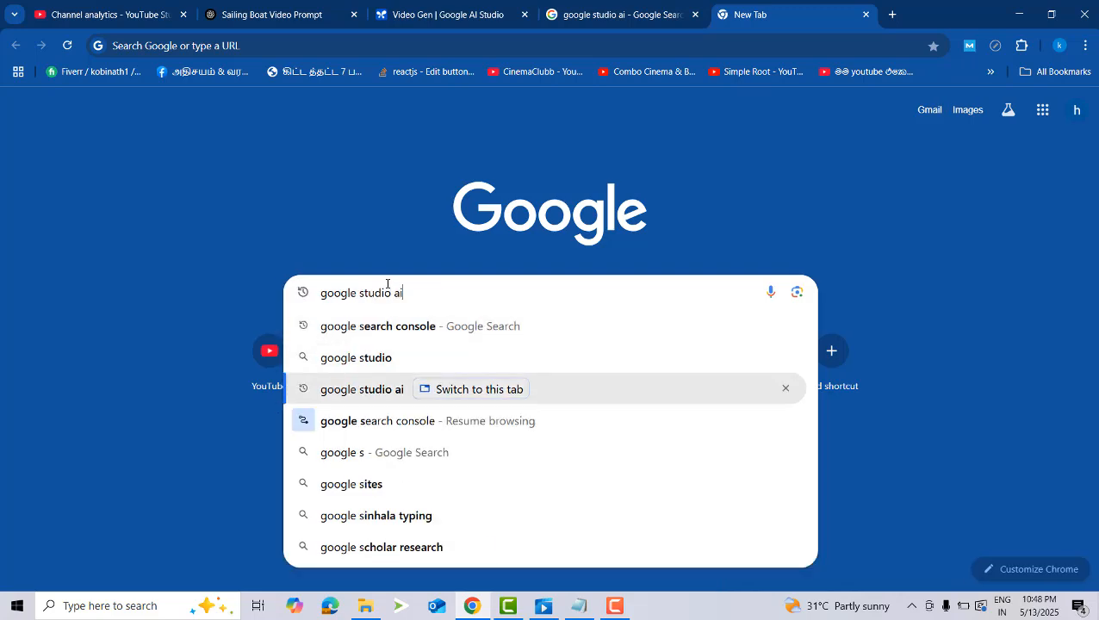
key("Return")
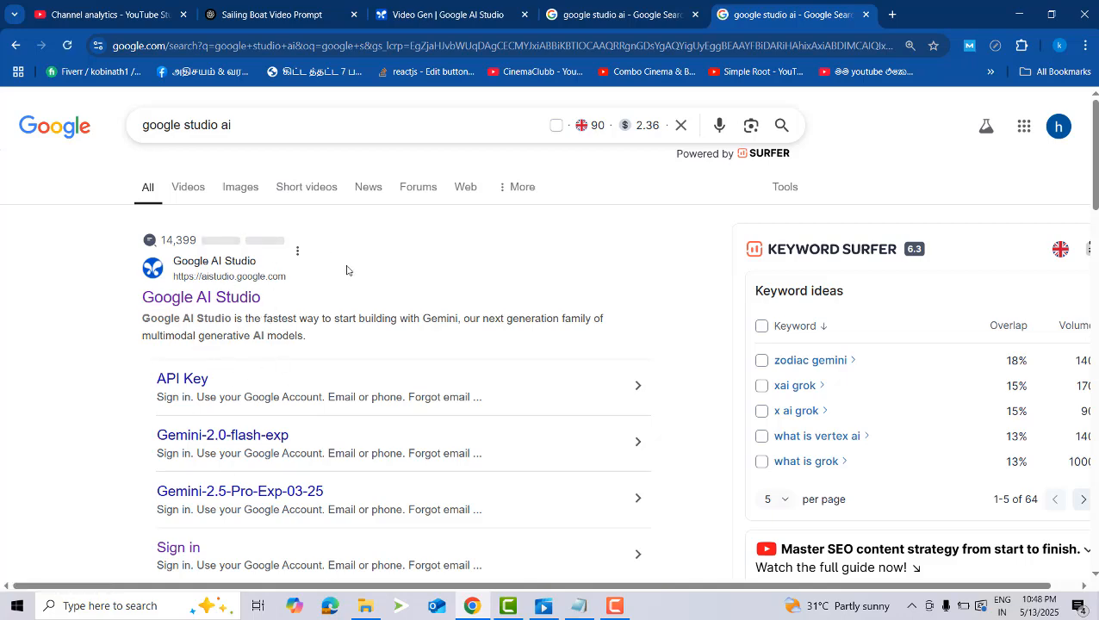
Look over the Google AI Studio search results and switch to the already open Video Gen page for Veo 2.
scroll(370, 323, "down", 1)
scroll(371, 322, "down", 2)
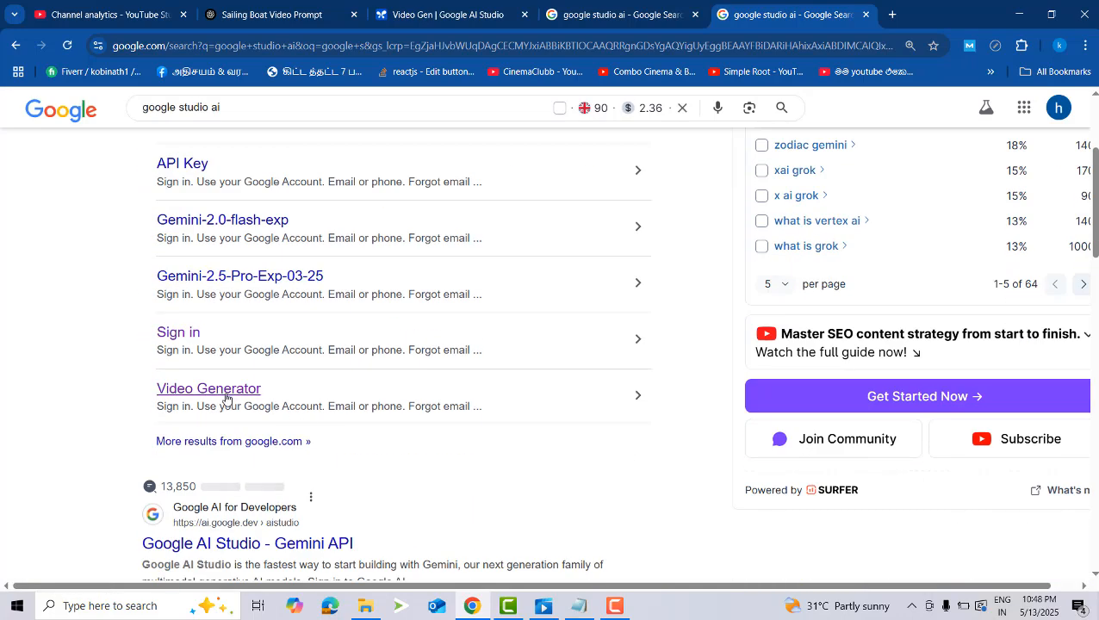
scroll(371, 301, "up", 2)
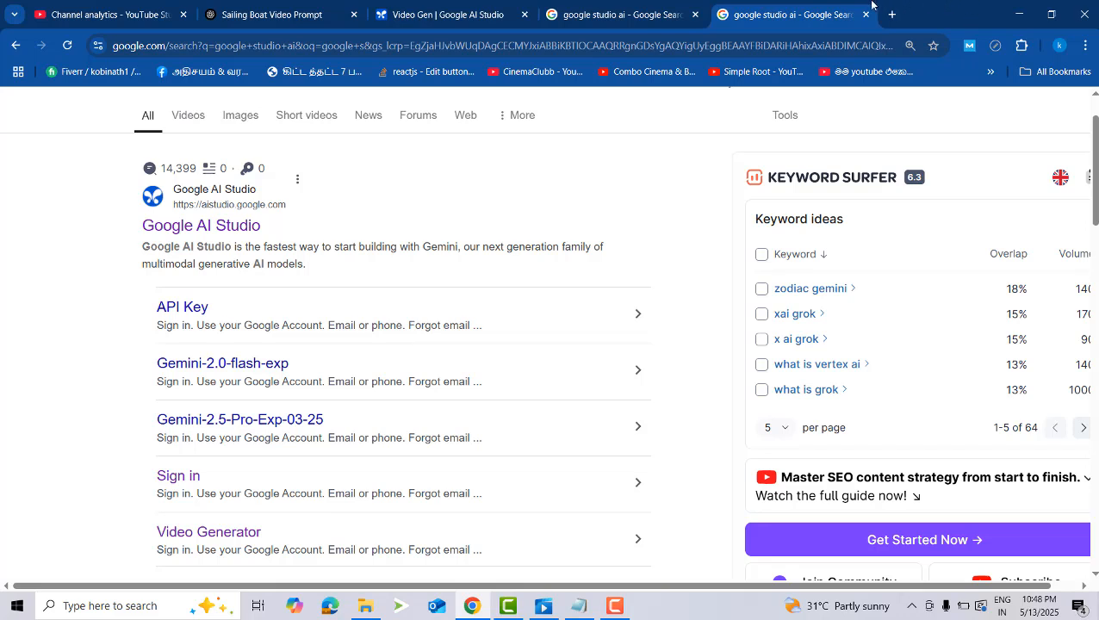
left_click(614, 605)
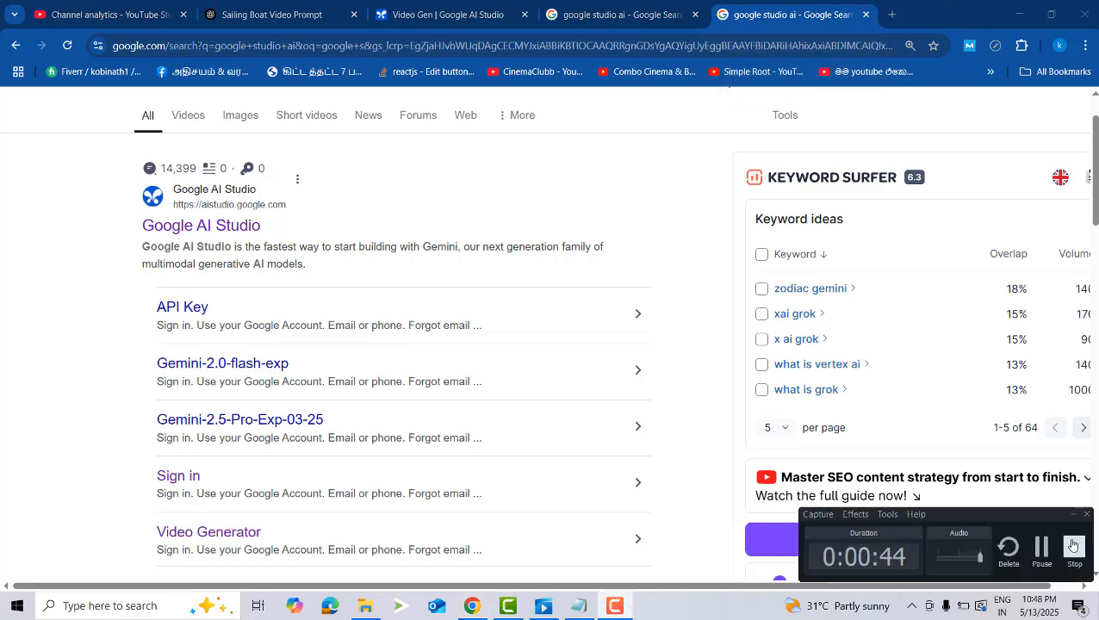
scroll(689, 397, "down", 4)
scroll(679, 388, "up", 5)
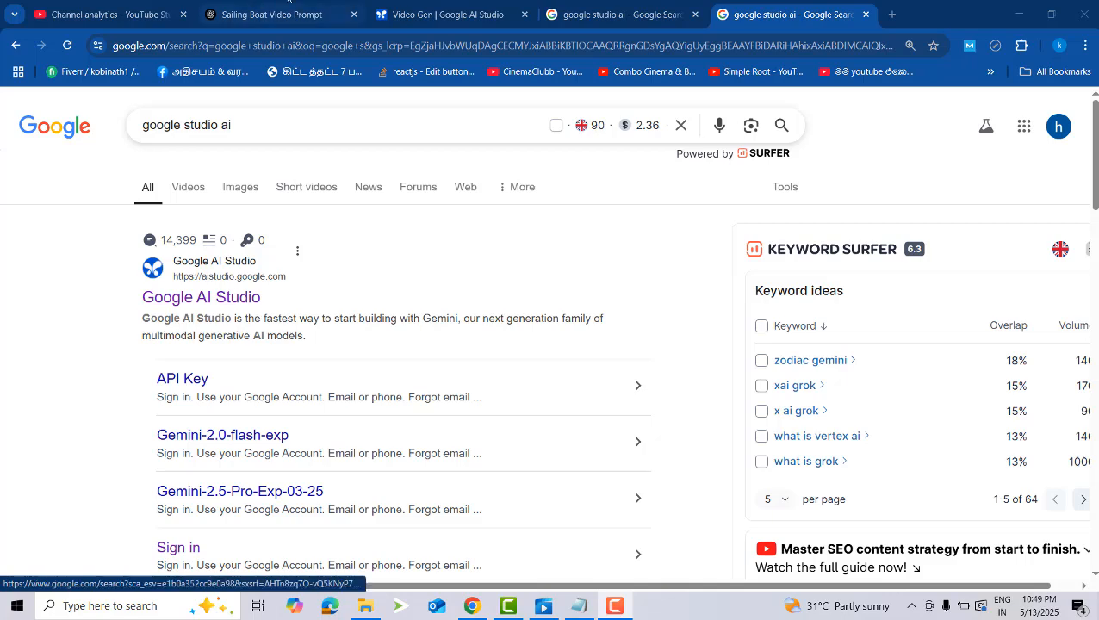
left_click(448, 15)
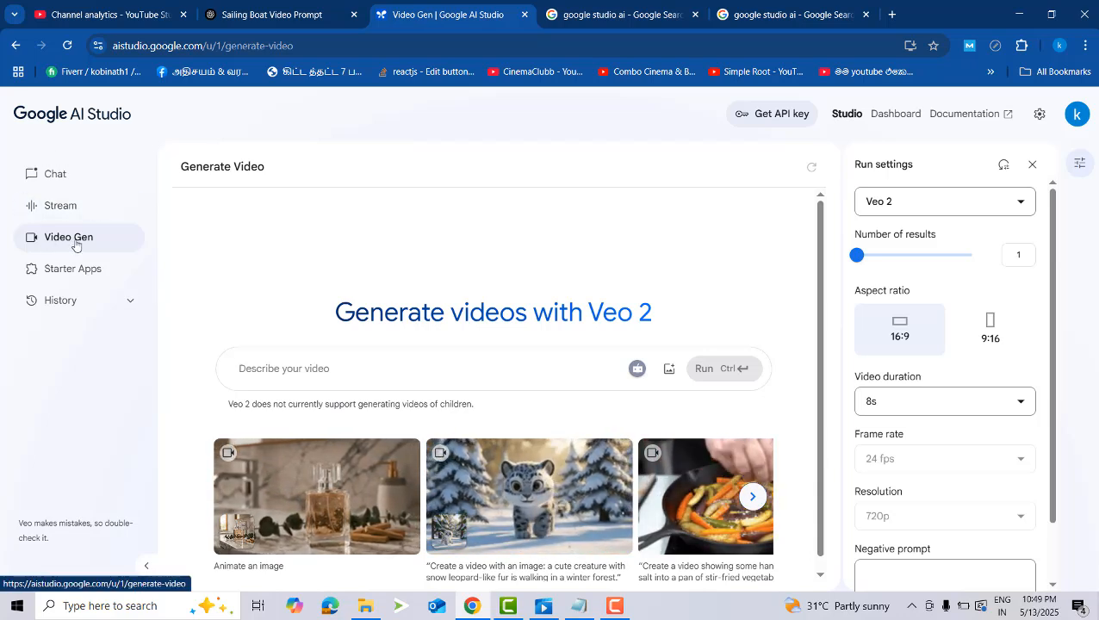
scroll(432, 408, "down", 1)
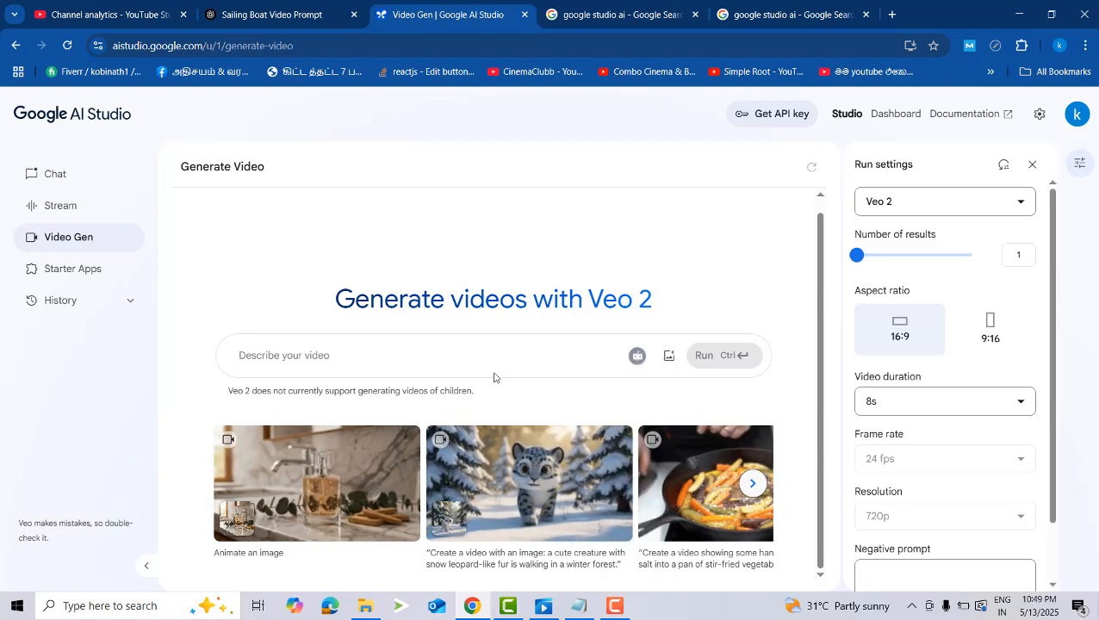
left_click(300, 352)
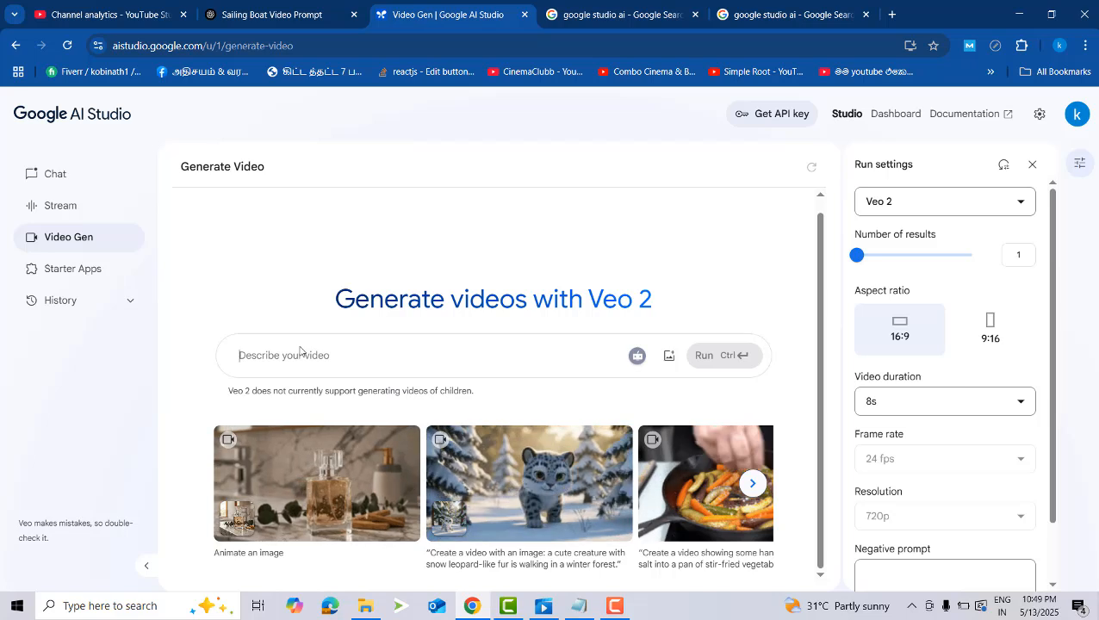
type("i")
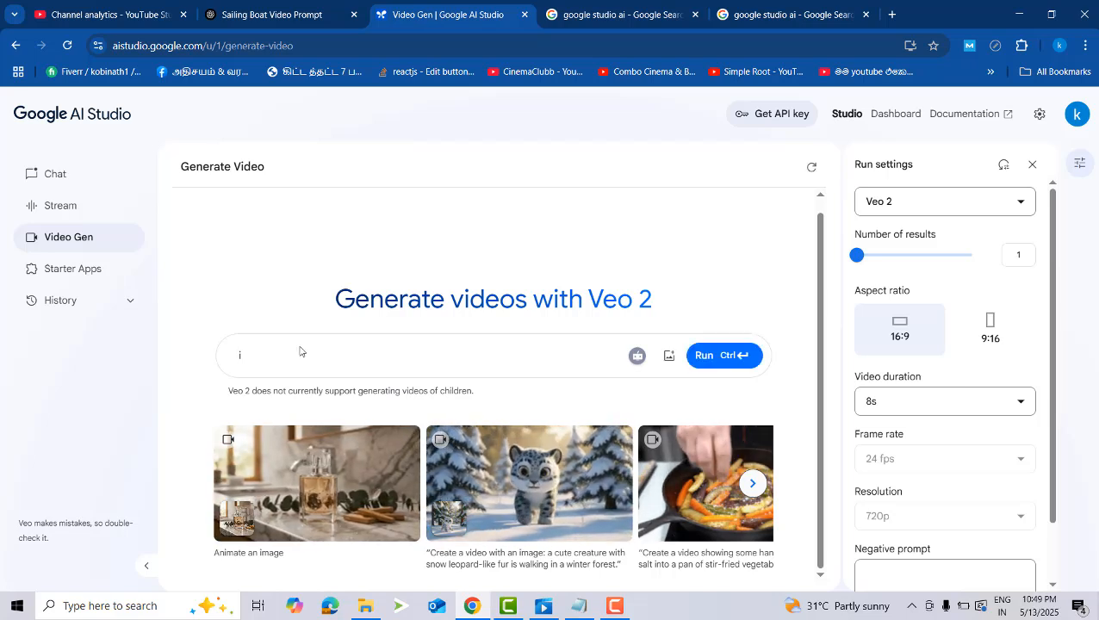
type(" need y")
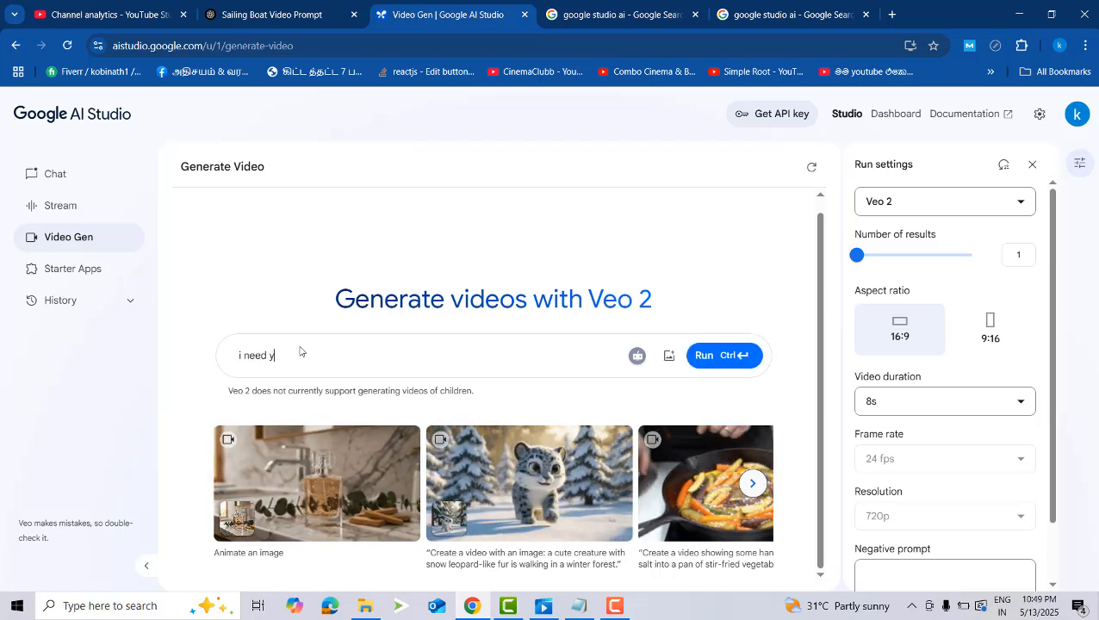
type("ou to gerate")
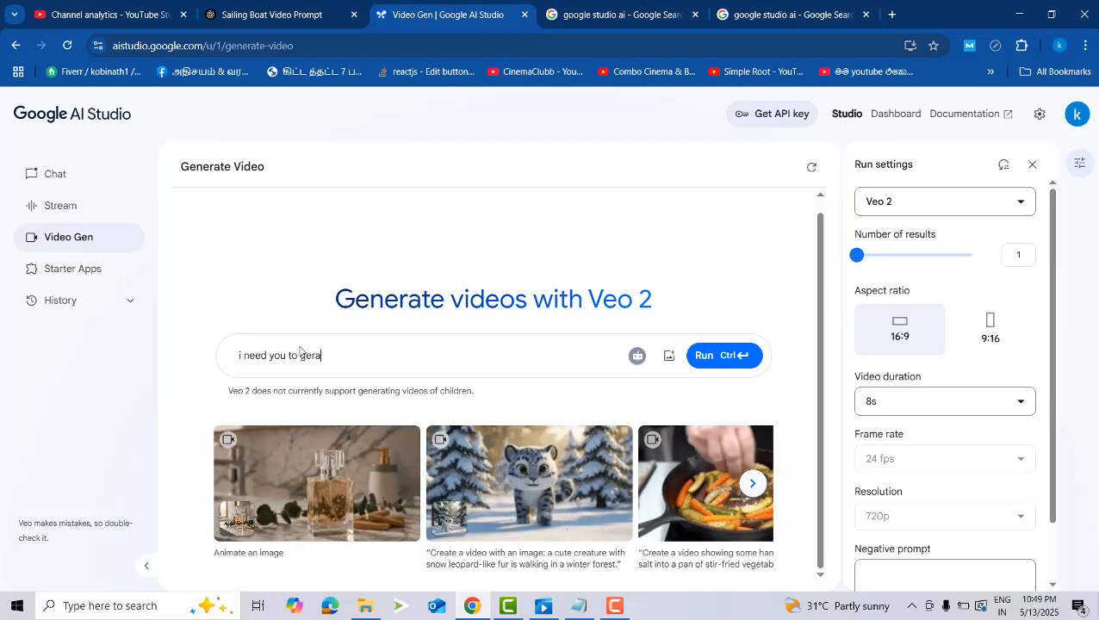
key("BackSpace")
key("BackSpace")
key("BackSpace")
key("BackSpace")
key("BackSpace")
key("BackSpace")
key("BackSpace")
key("BackSpace")
key("BackSpace")
key("BackSpace")
key("BackSpace")
key("BackSpace")
key("BackSpace")
key("BackSpace")
key("BackSpace")
key("BackSpace")
key("BackSpace")
key("BackSpace")
Enter the video prompt "a girl sailing the boat", correcting the misspelled word to "sailing".
type("a gir")
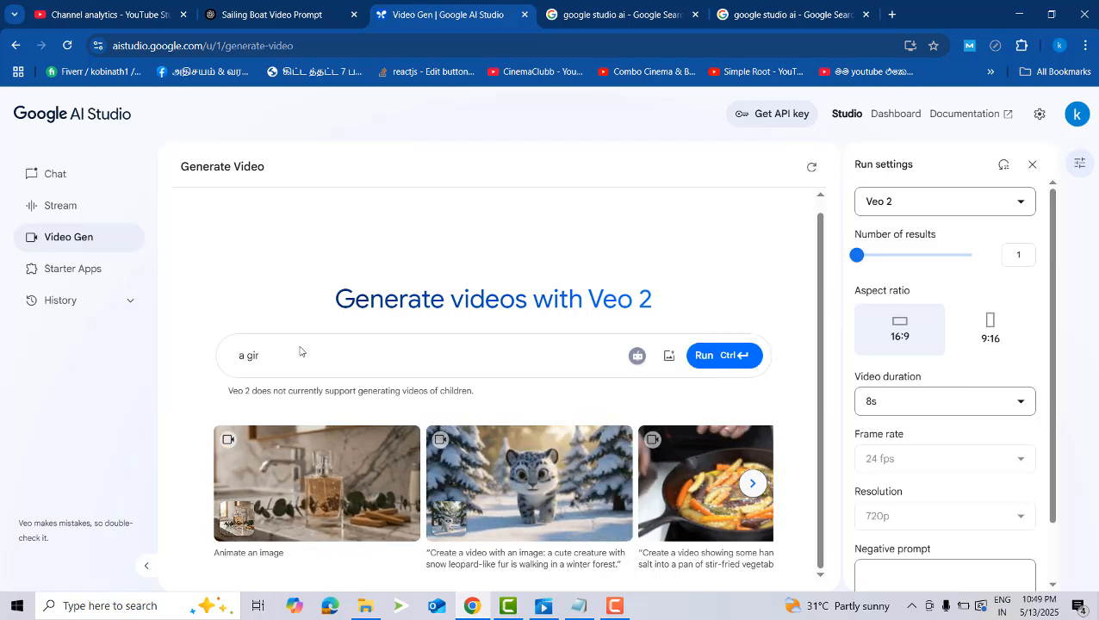
type("l sell")
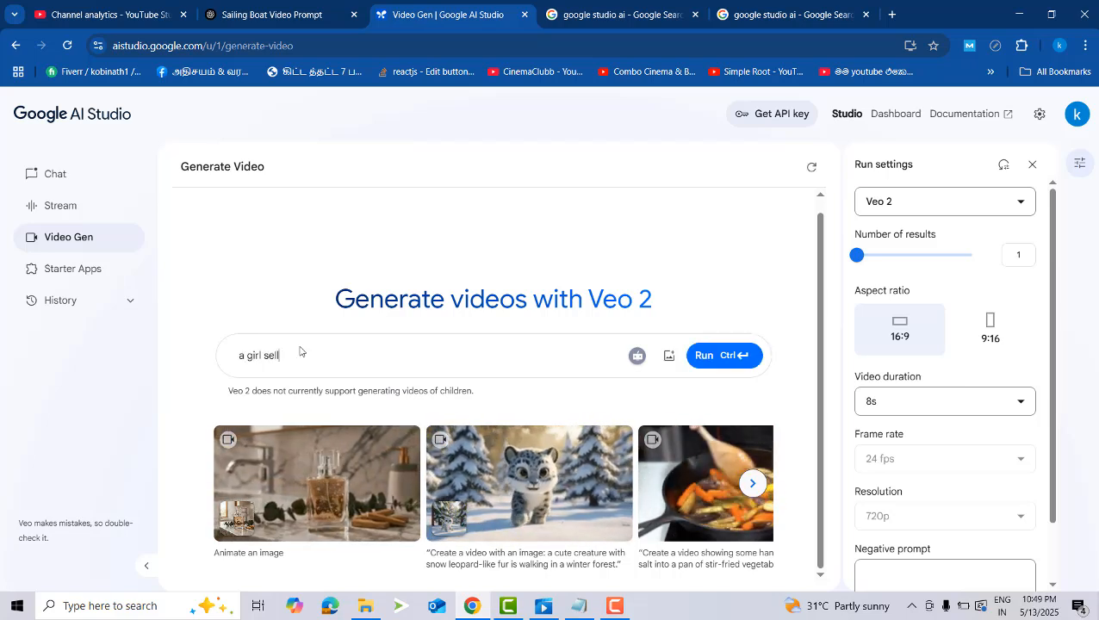
type("ing")
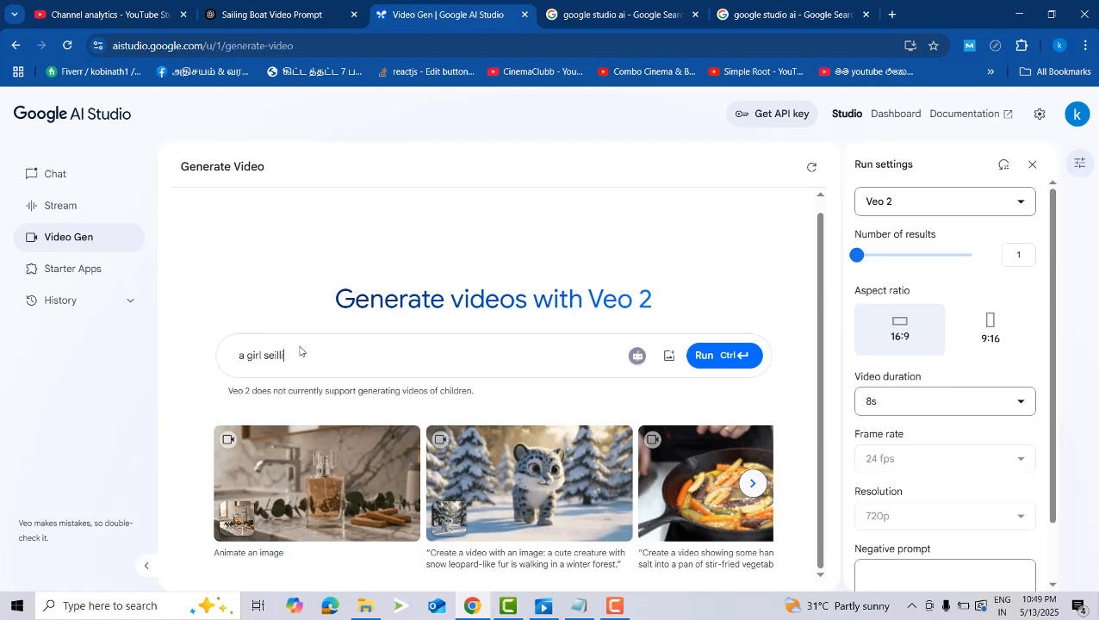
type("bo")
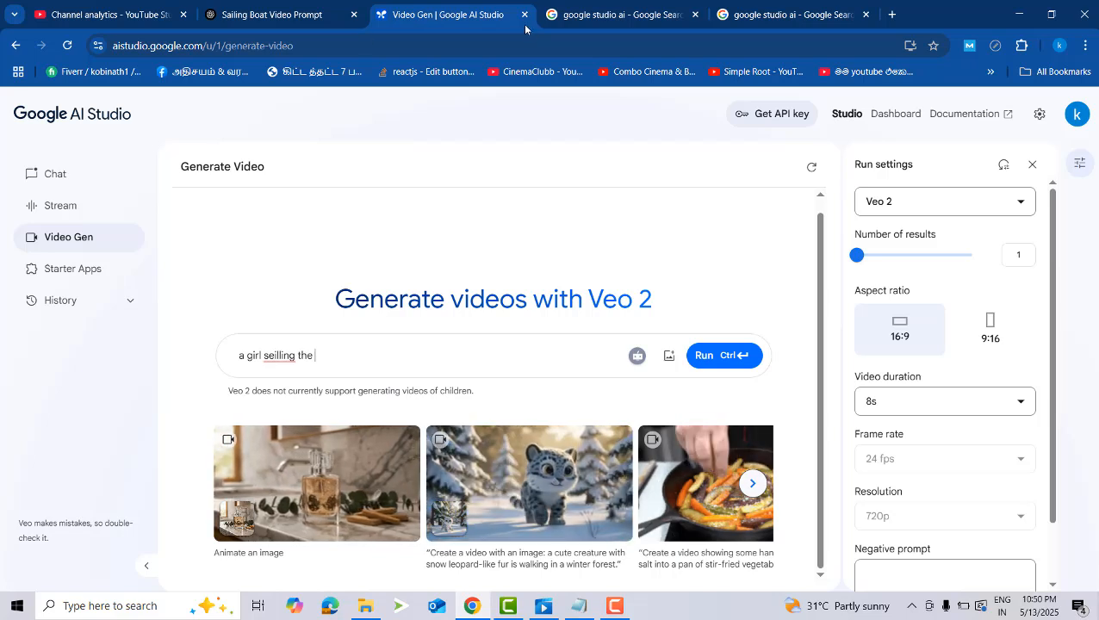
type("boar")
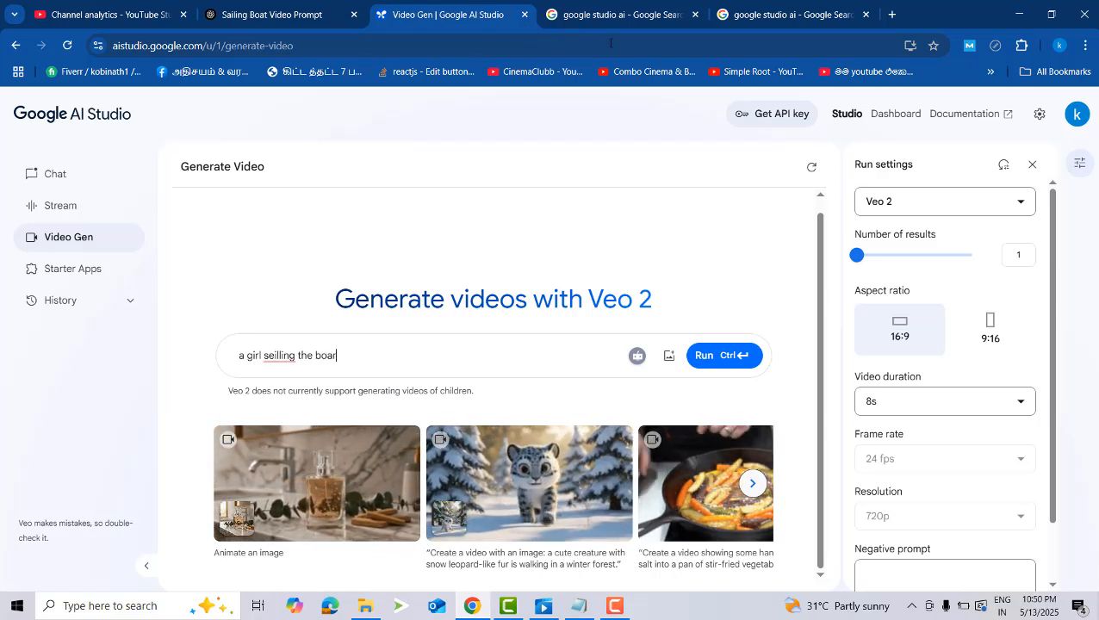
key("BackSpace")
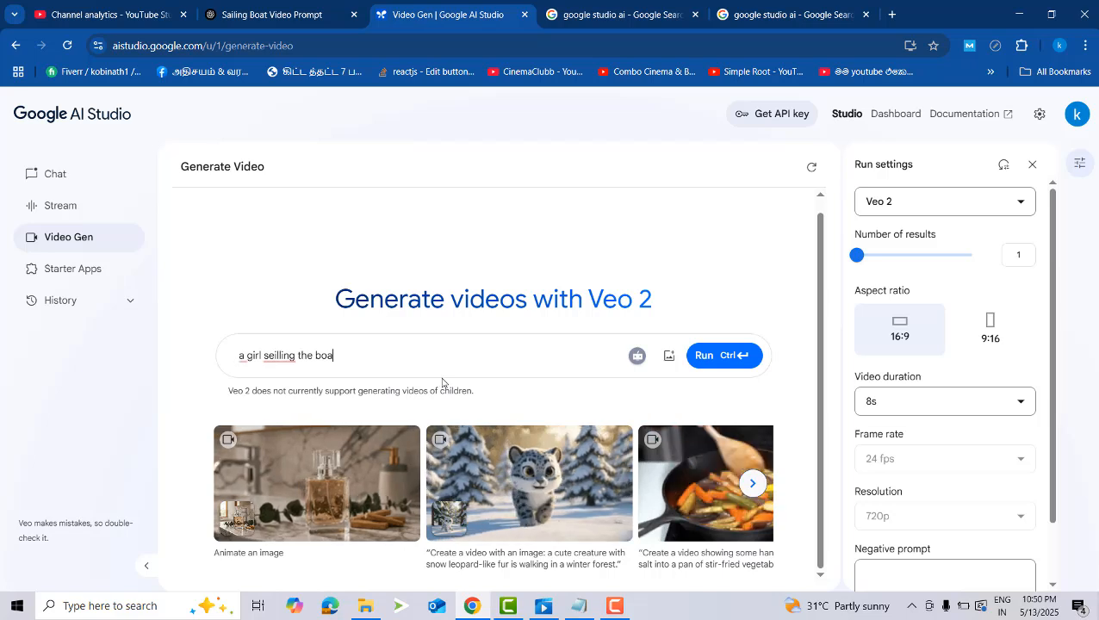
type("t")
left_click(279, 356)
left_click(278, 392)
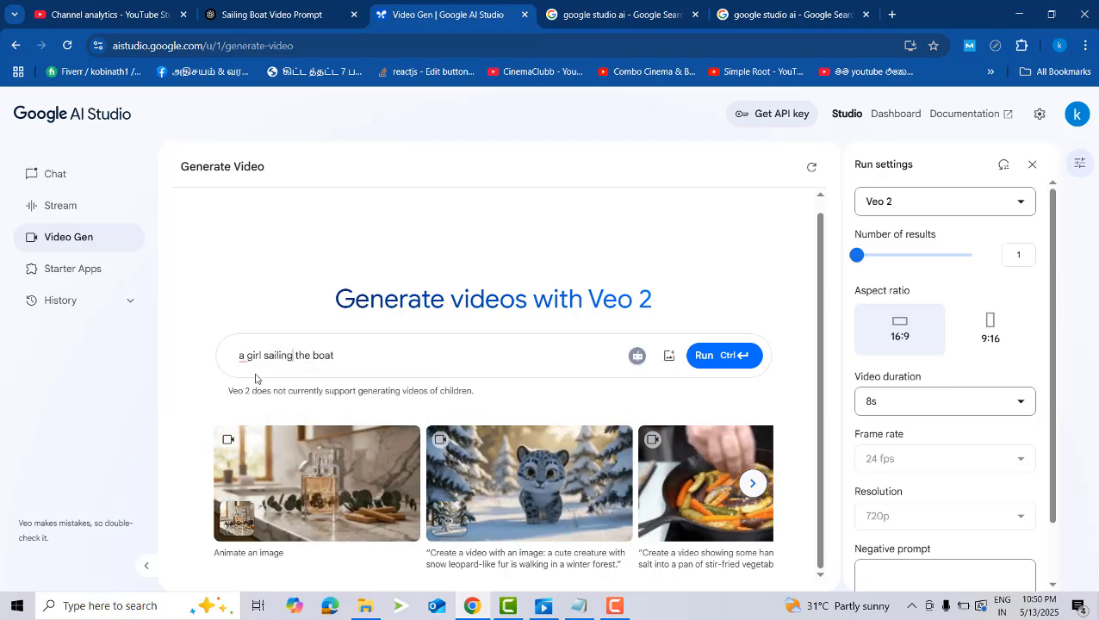
left_click(243, 356)
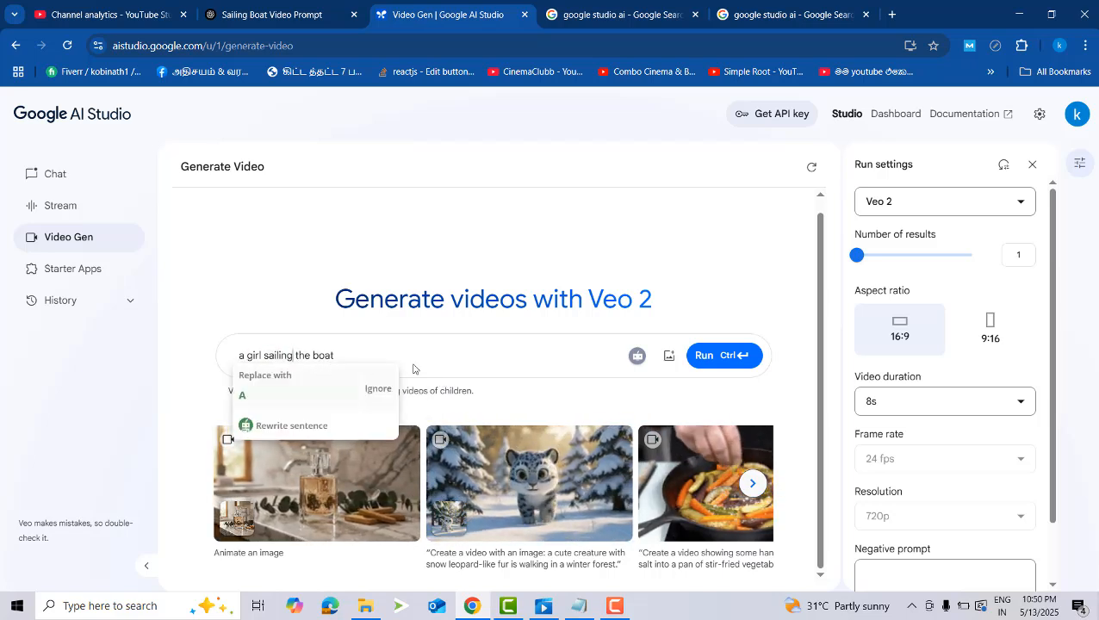
Run the sailing prompt, dismiss the error notice and run it again, keeping Veo 2 as the model.
left_click(710, 359)
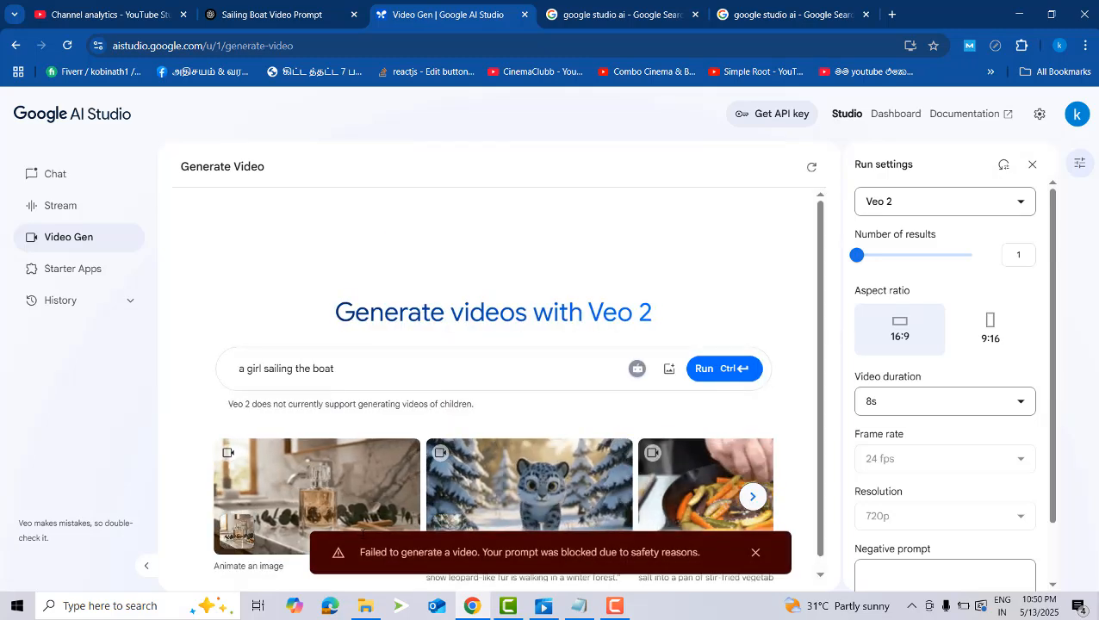
scroll(423, 527, "down", 1)
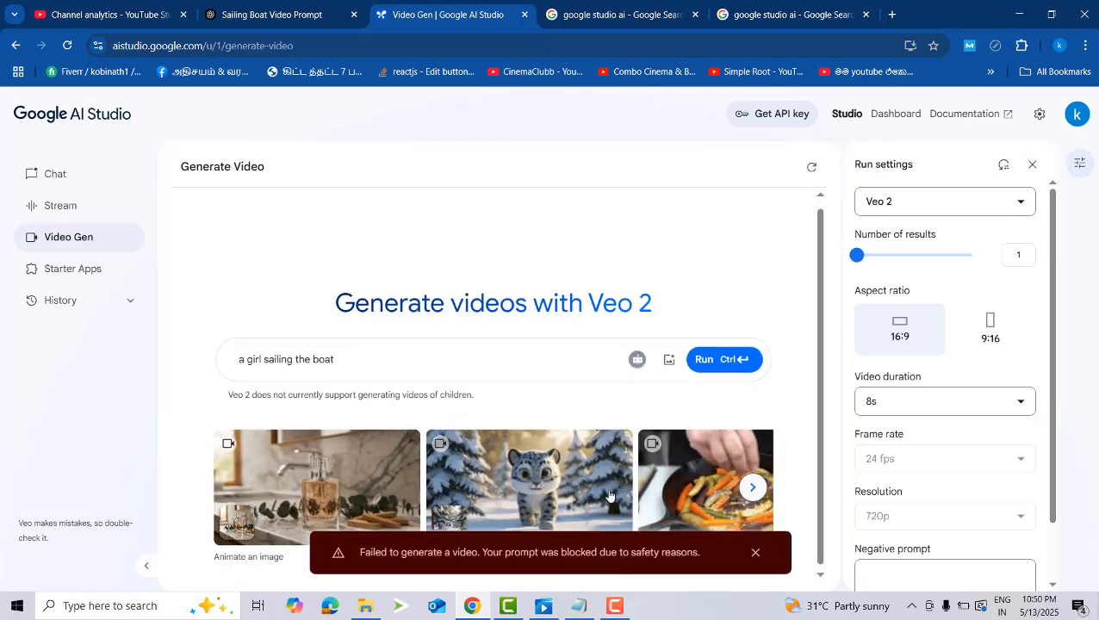
left_click(756, 553)
left_click(719, 356)
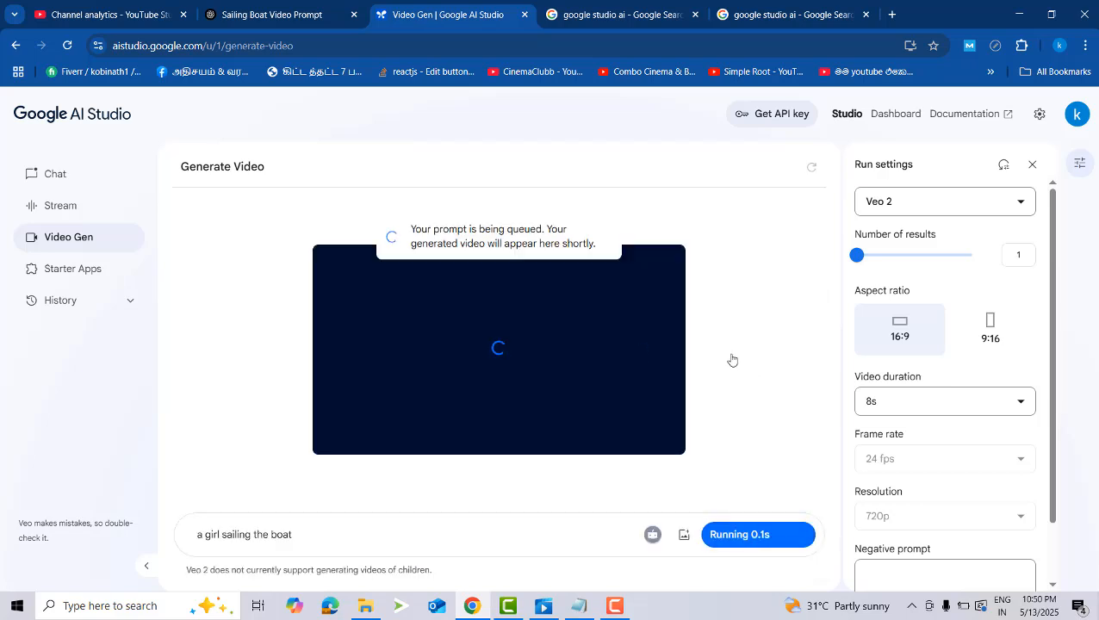
left_click(1013, 203)
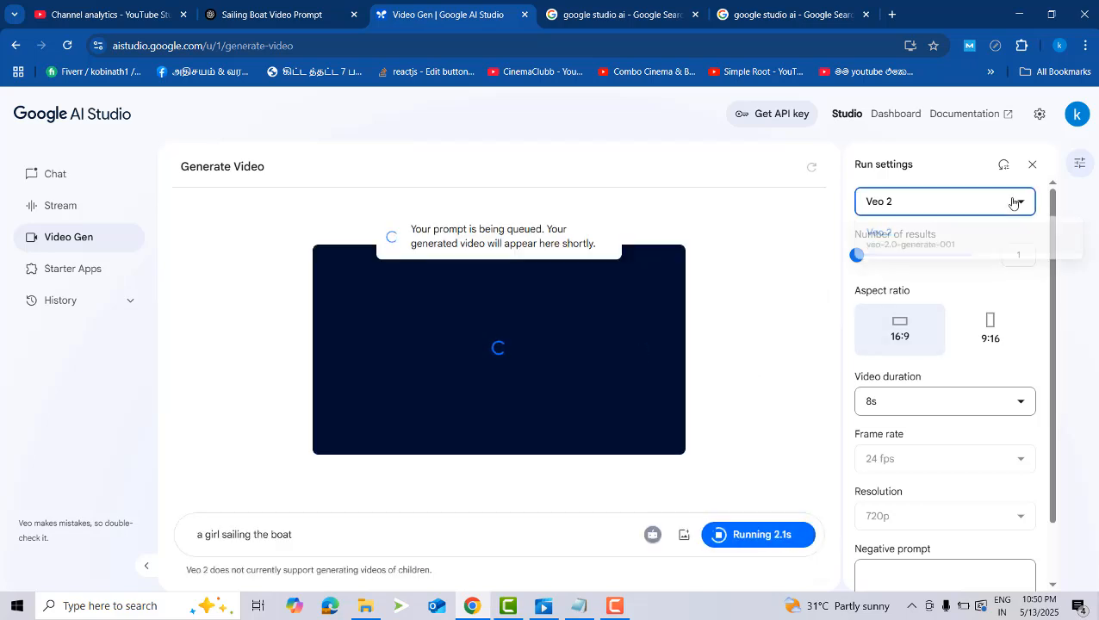
left_click(927, 234)
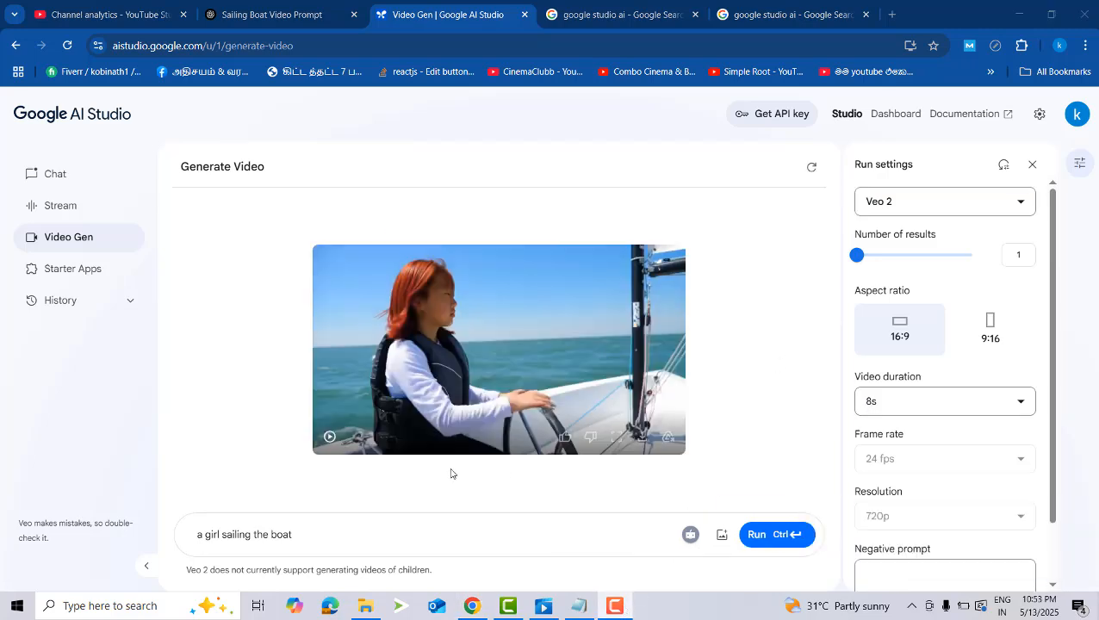
Play back the generated video of the girl sailing the boat.
left_click(329, 443)
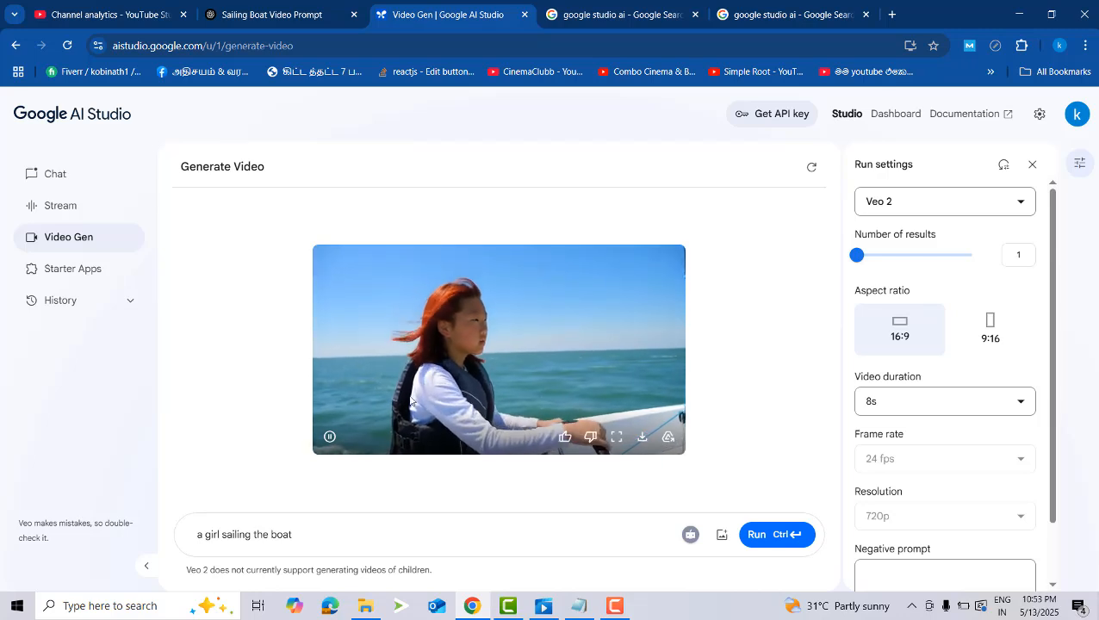
left_click(536, 347)
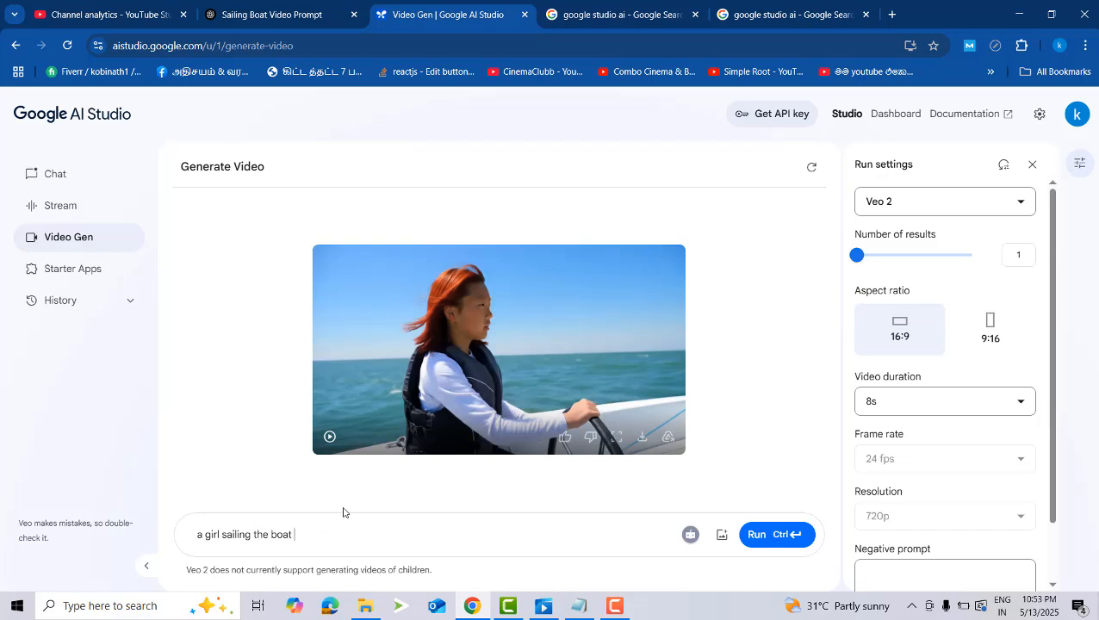
Extend the prompt with "using 3d animation" and accept the suggested spelling "3-D-Animation".
type("using 3d animation")
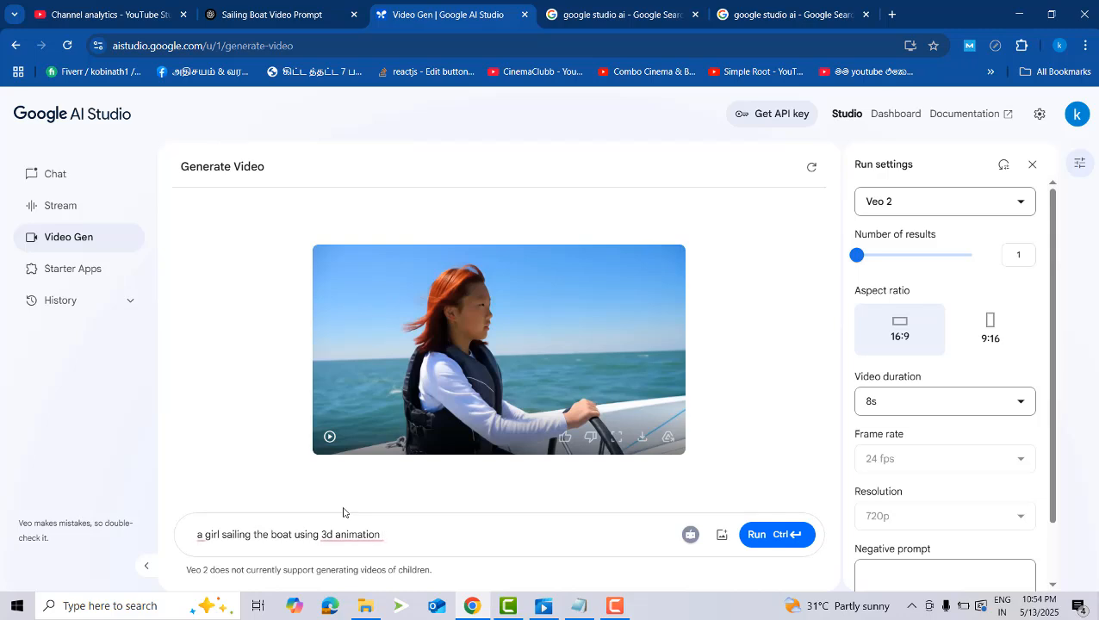
left_click(353, 532)
left_click(360, 486)
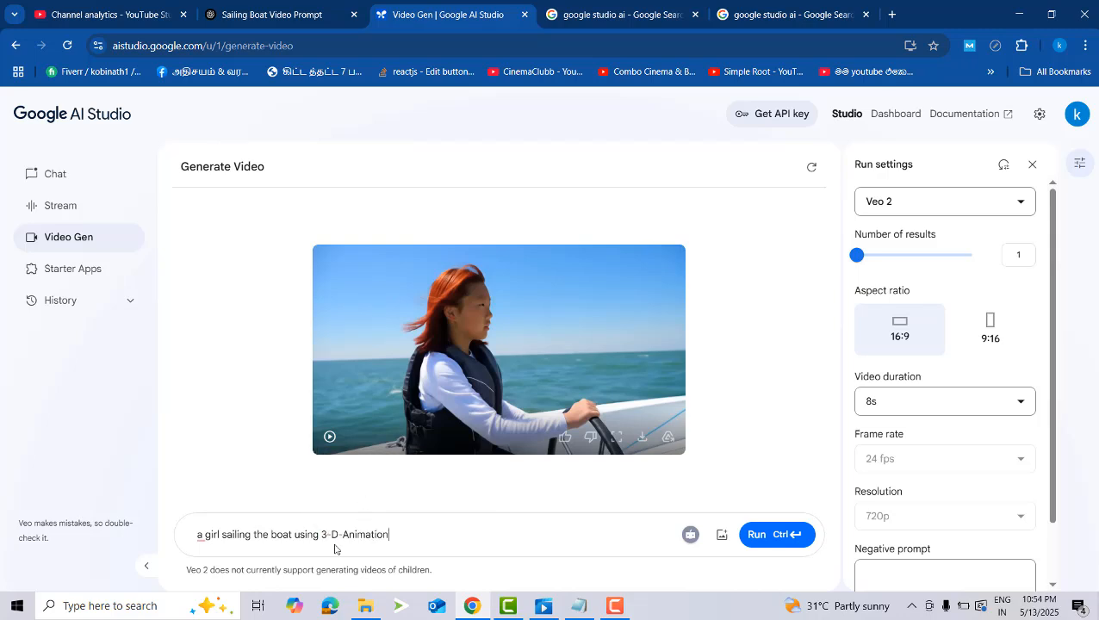
Generate a video from the 3-D-Animation prompt, running it a second time and dismissing the error notice.
left_click(780, 534)
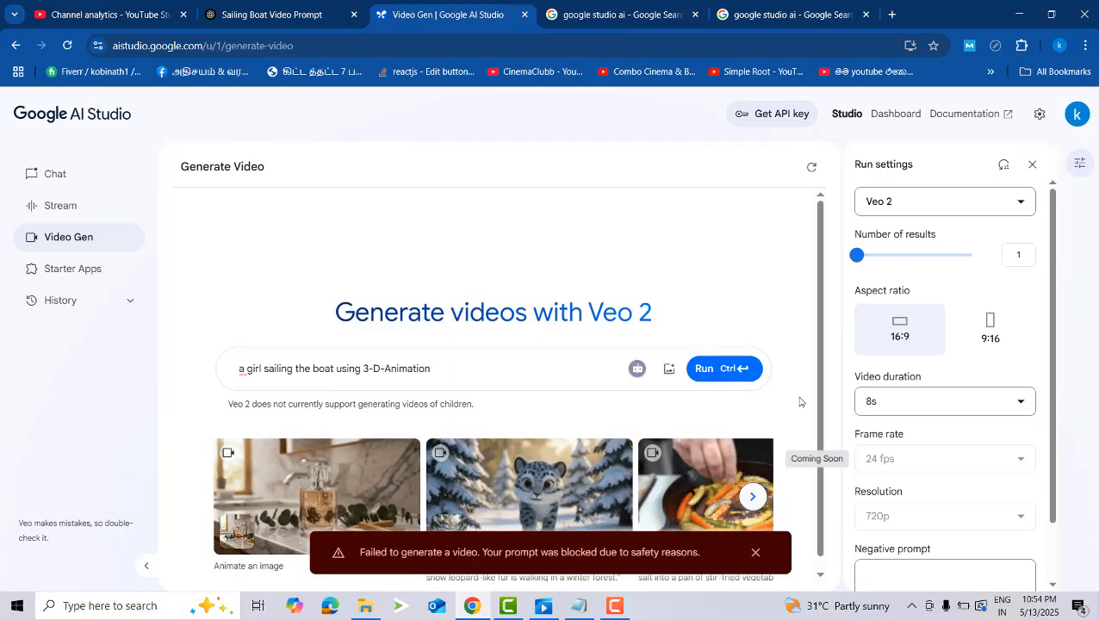
left_click(720, 369)
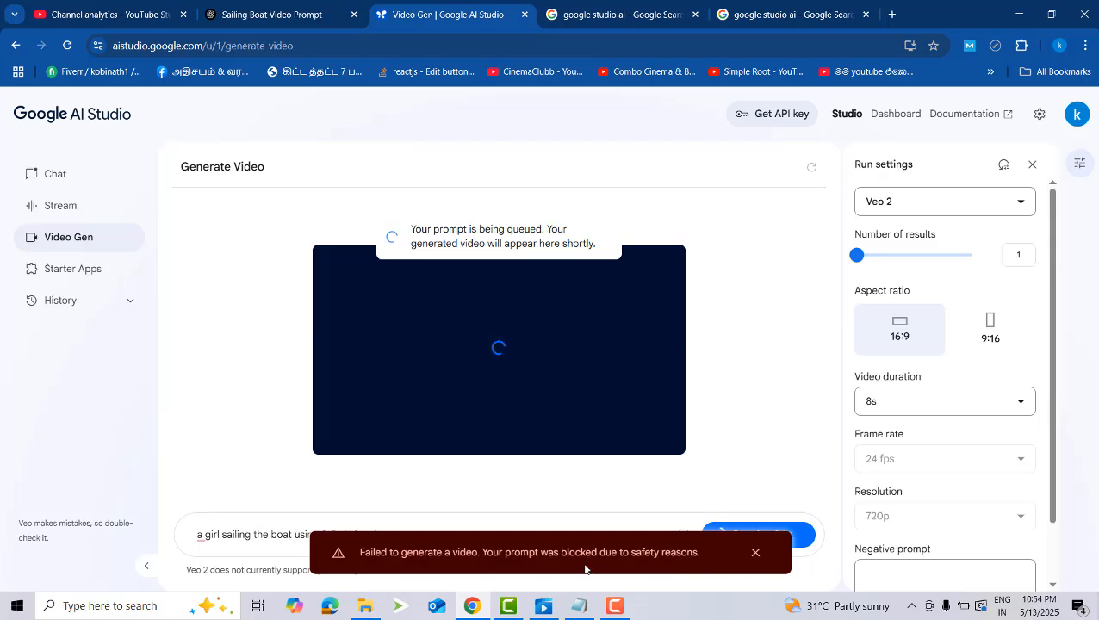
left_click(756, 556)
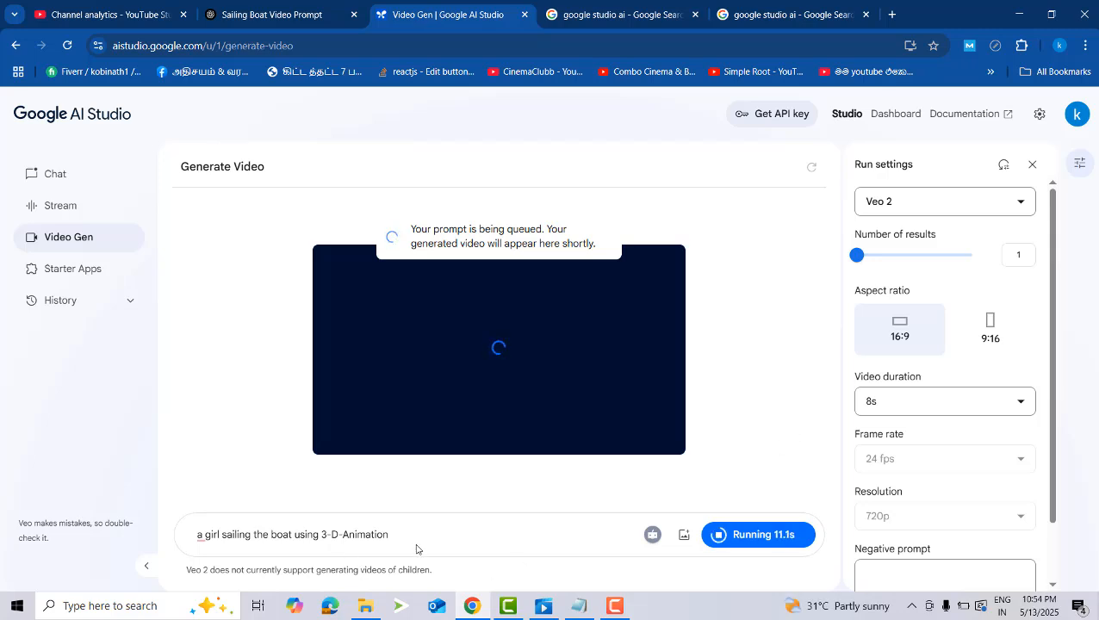
left_click(614, 606)
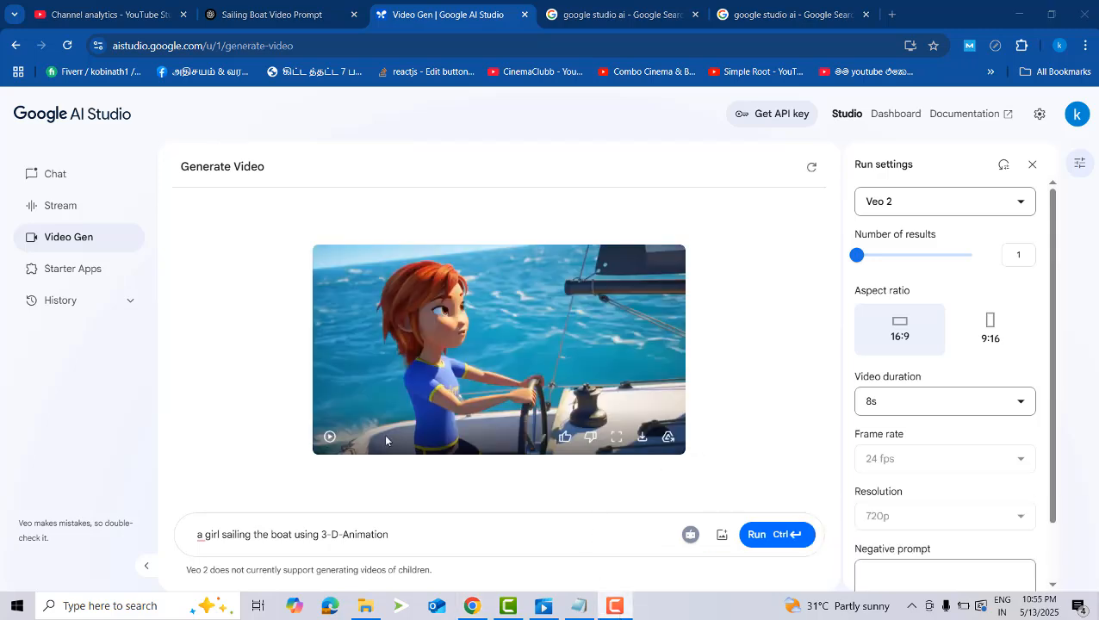
Play back the generated 3D animation video of the girl sailing the boat.
left_click(331, 440)
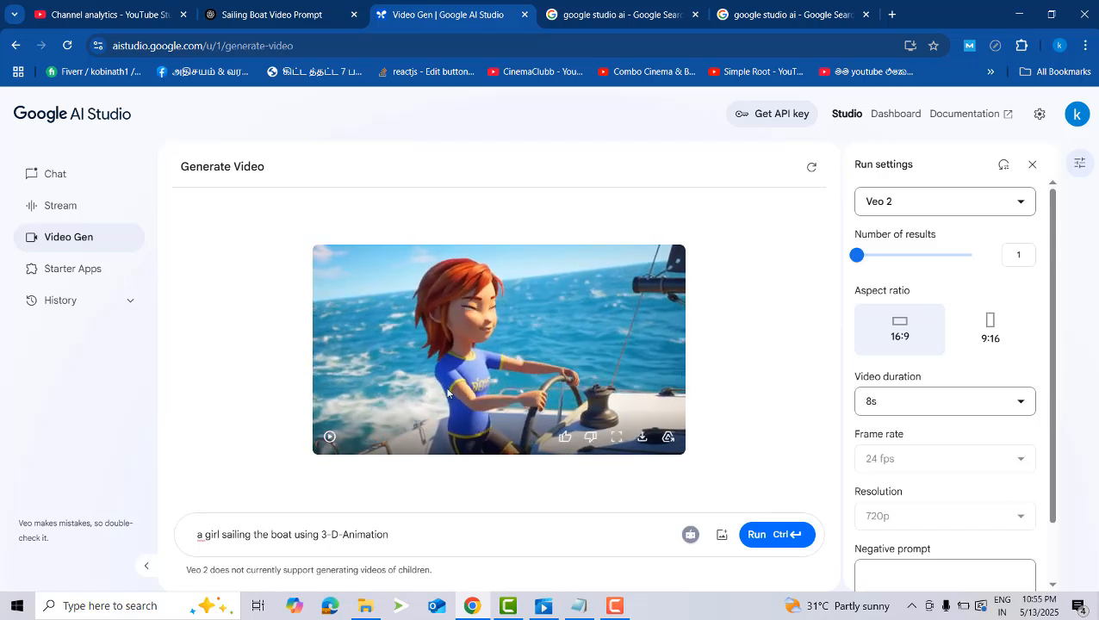
left_click(329, 435)
Generate a video from the prompt shortened to "a girl sailing the boat", running it a second time, and play it back.
left_click_drag(395, 535, 293, 535)
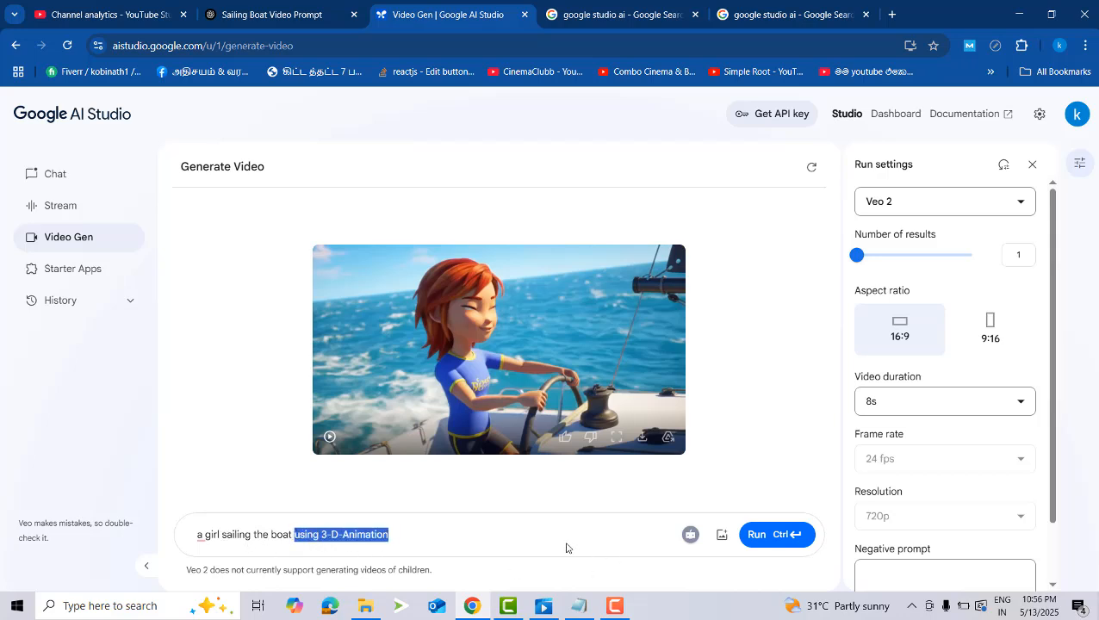
key("BackSpace")
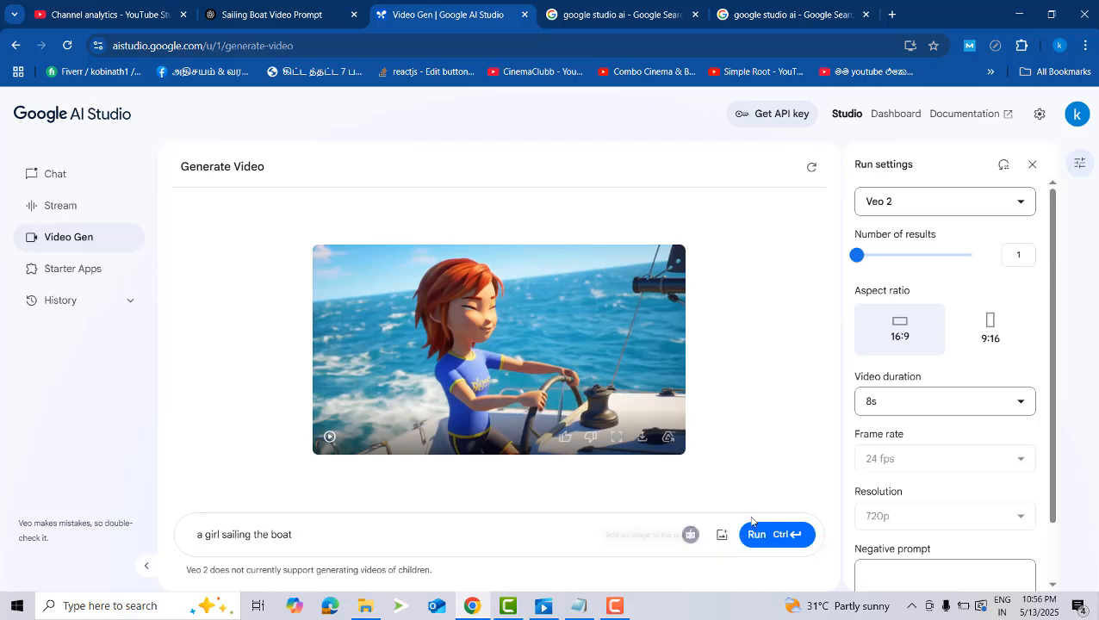
left_click(762, 535)
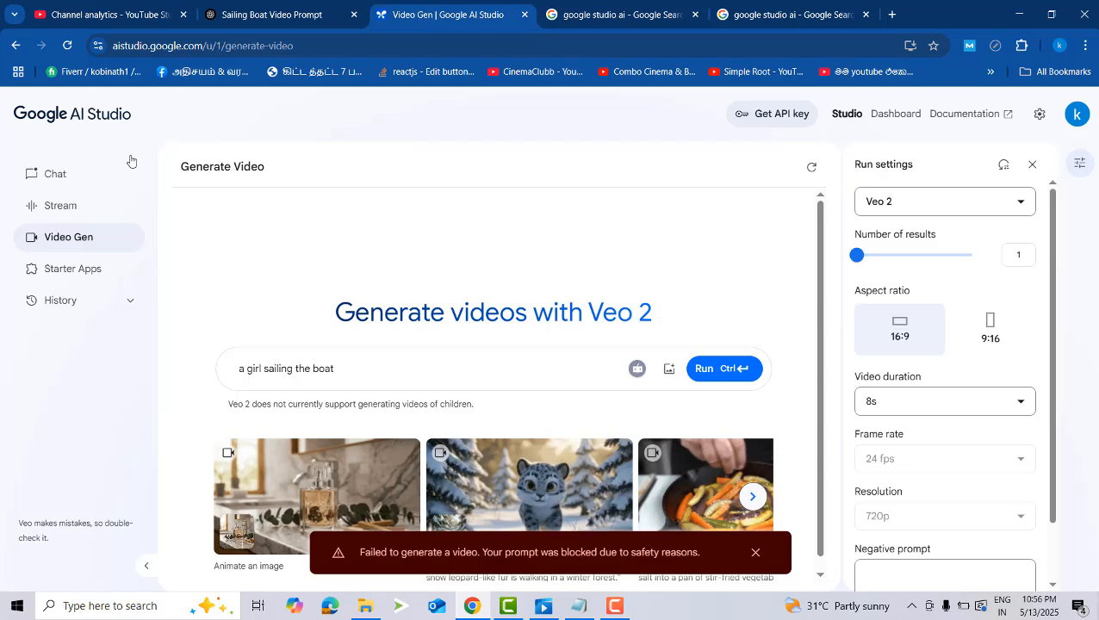
left_click(720, 369)
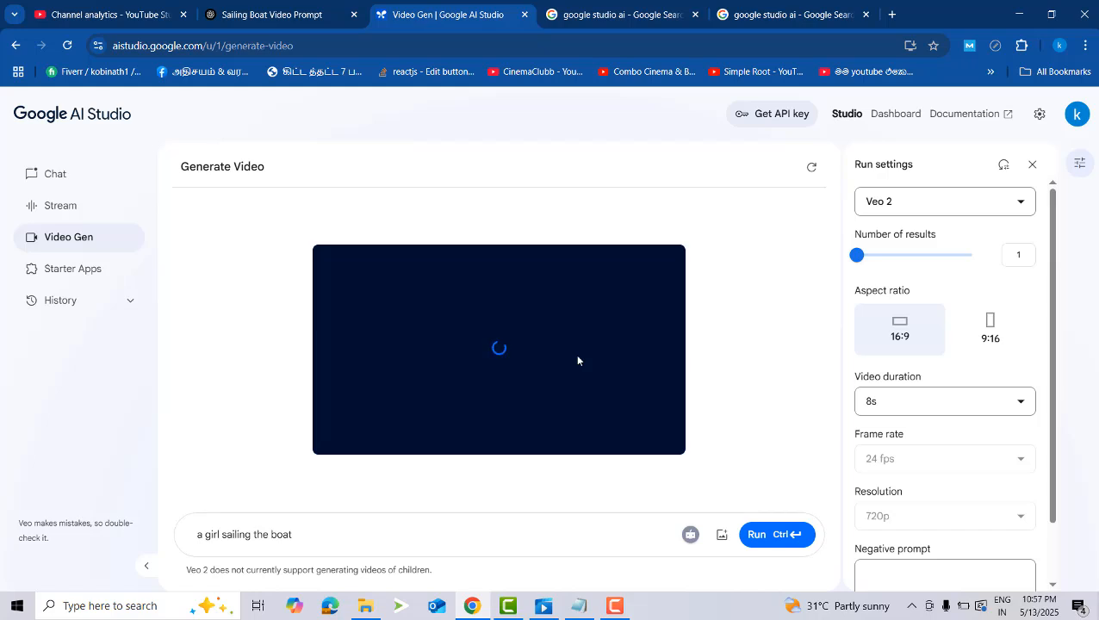
left_click(613, 605)
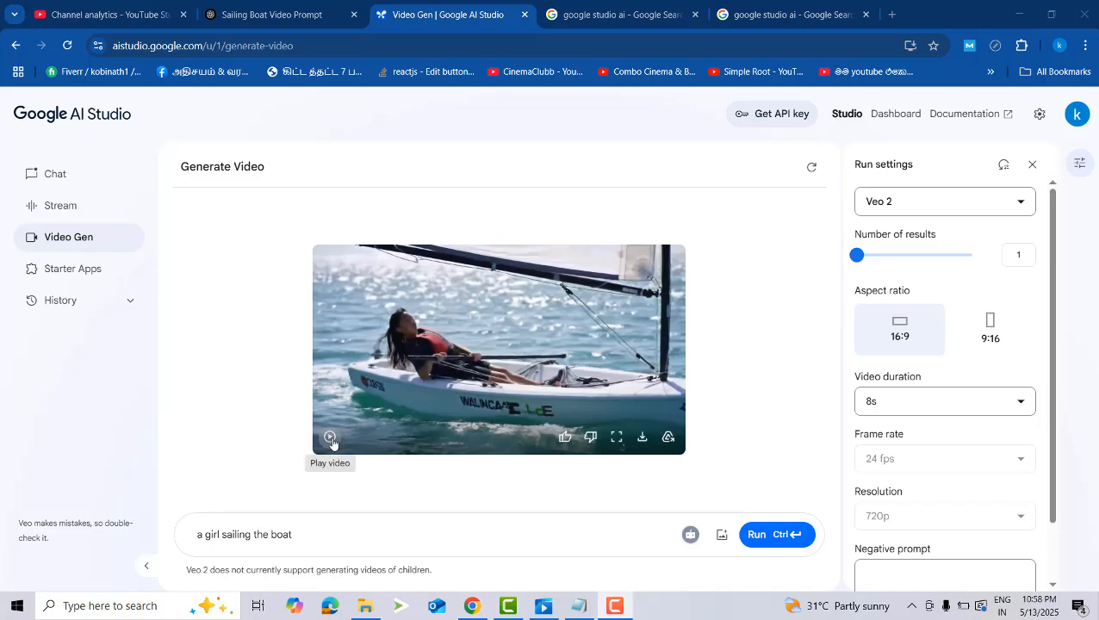
left_click(329, 436)
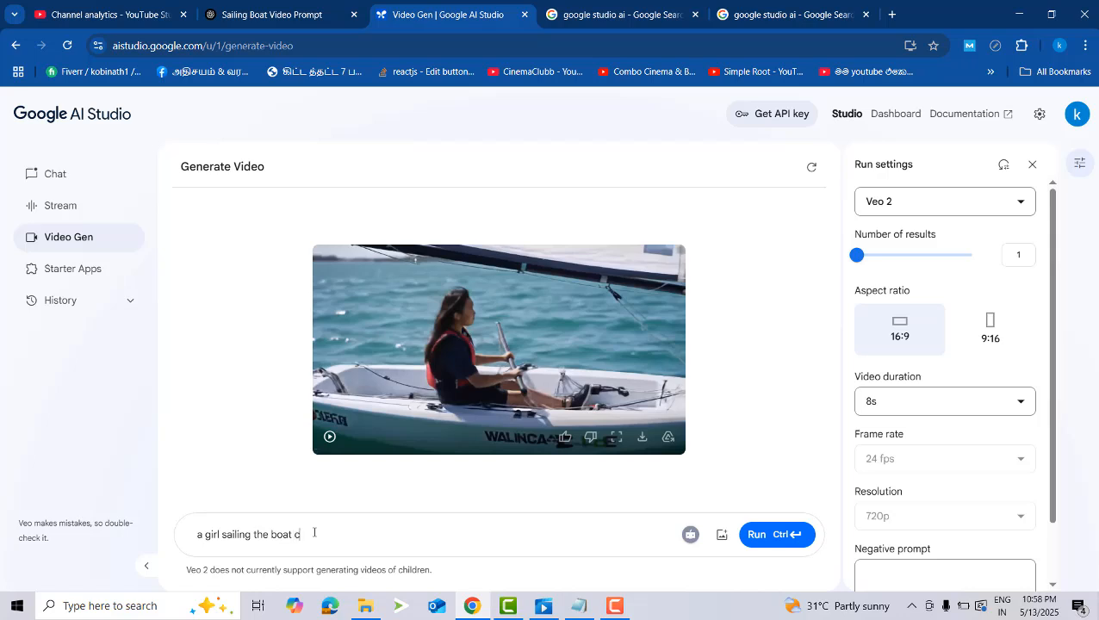
Extend the prompt to "a girl sailing the boat cartoon animation" and generate the video.
type("toon animation")
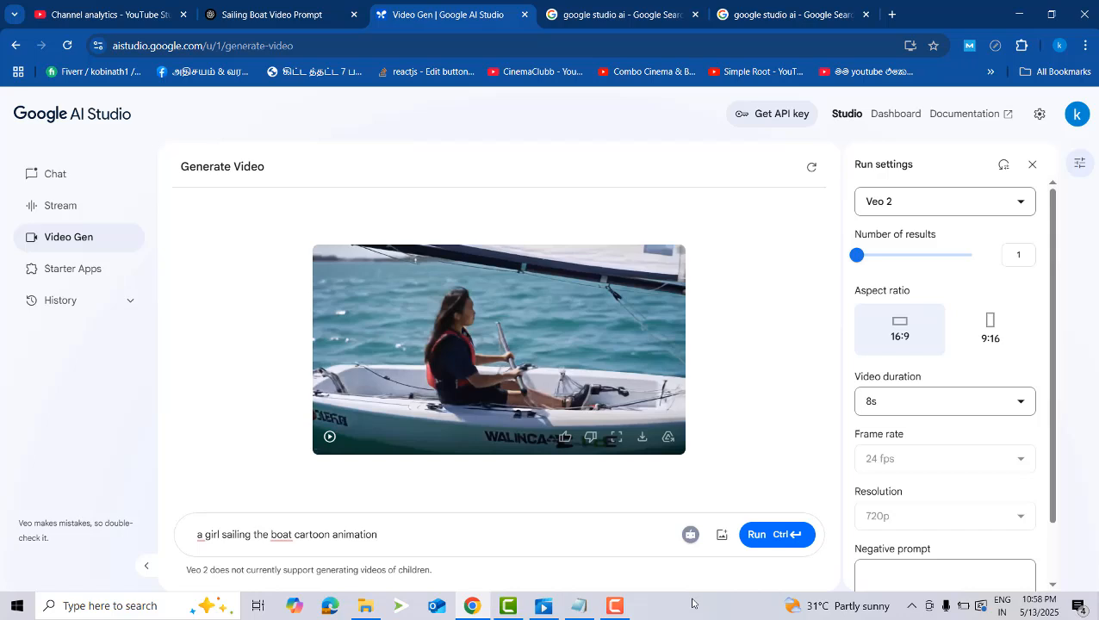
left_click(615, 607)
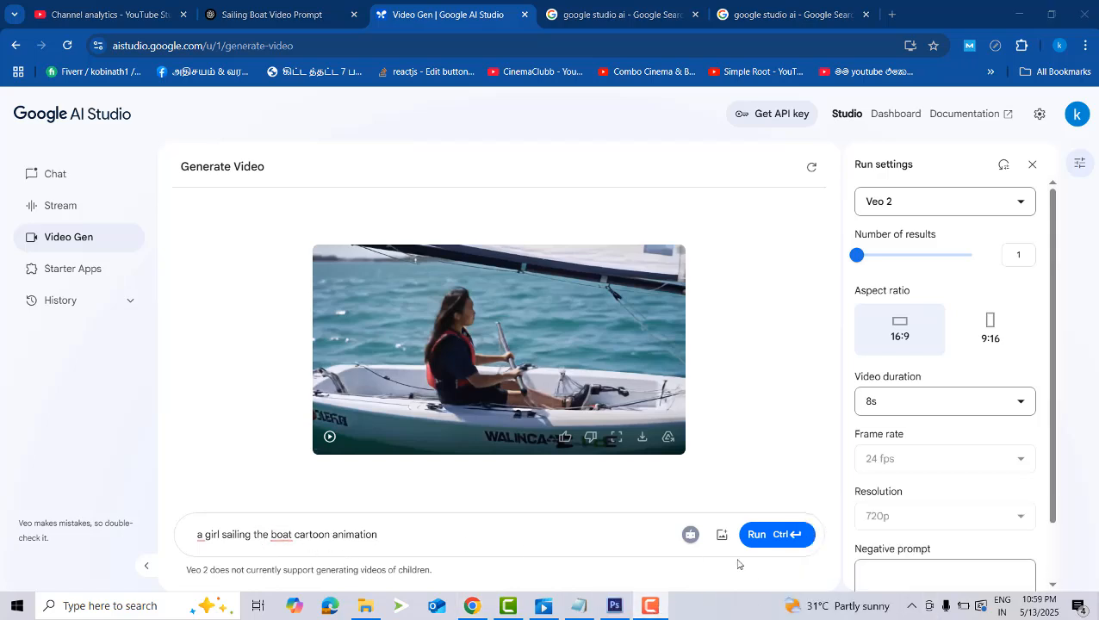
left_click(758, 535)
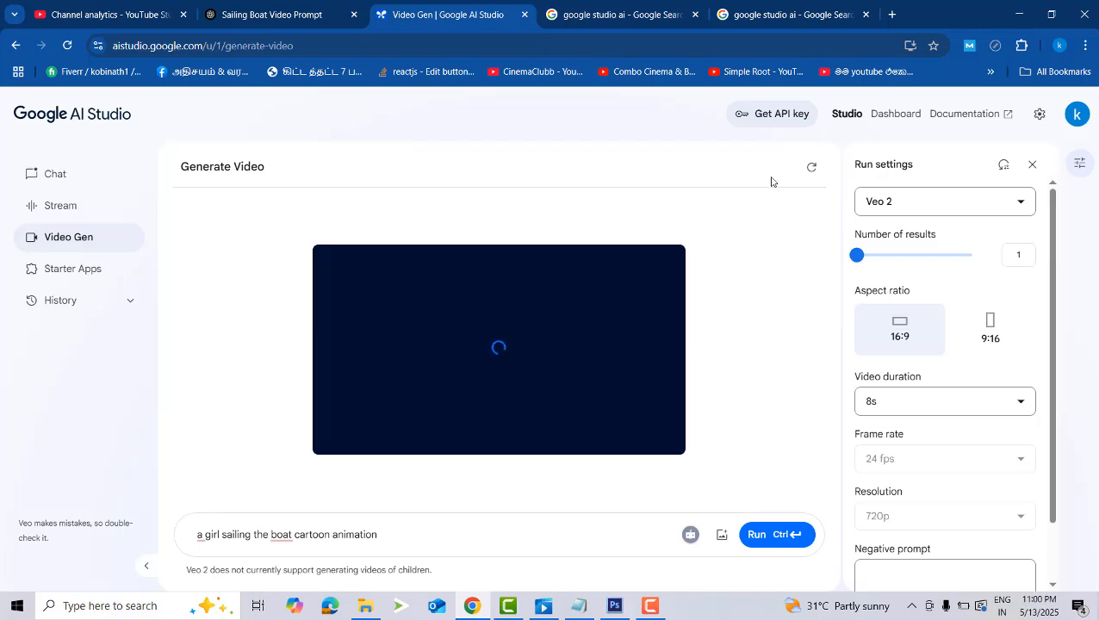
Show the available video duration options in the run settings.
scroll(999, 374, "down", 1)
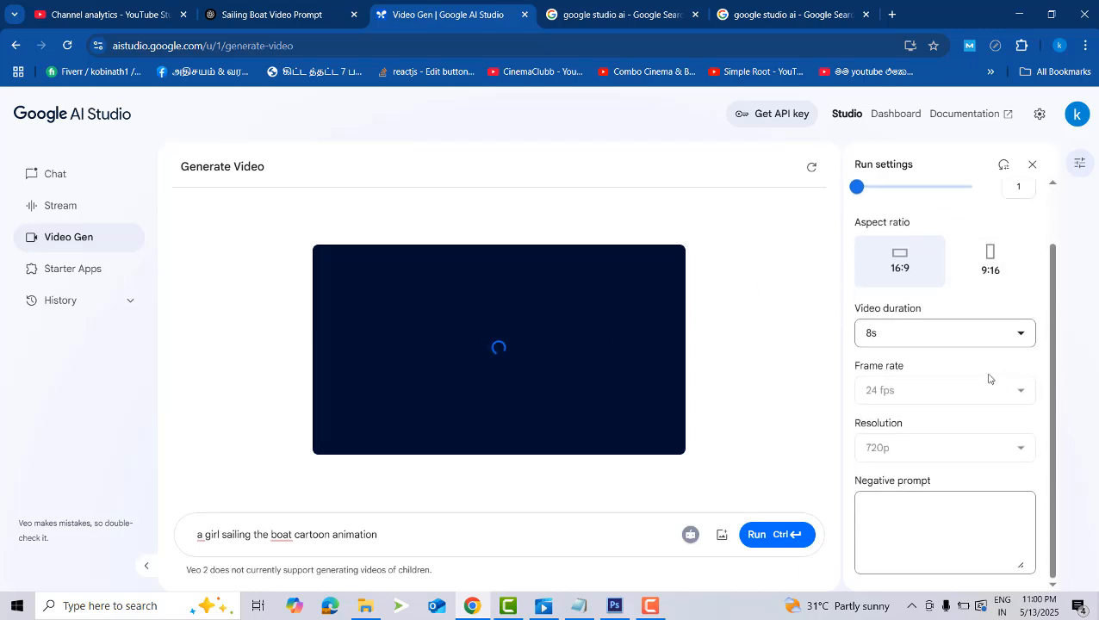
left_click(941, 335)
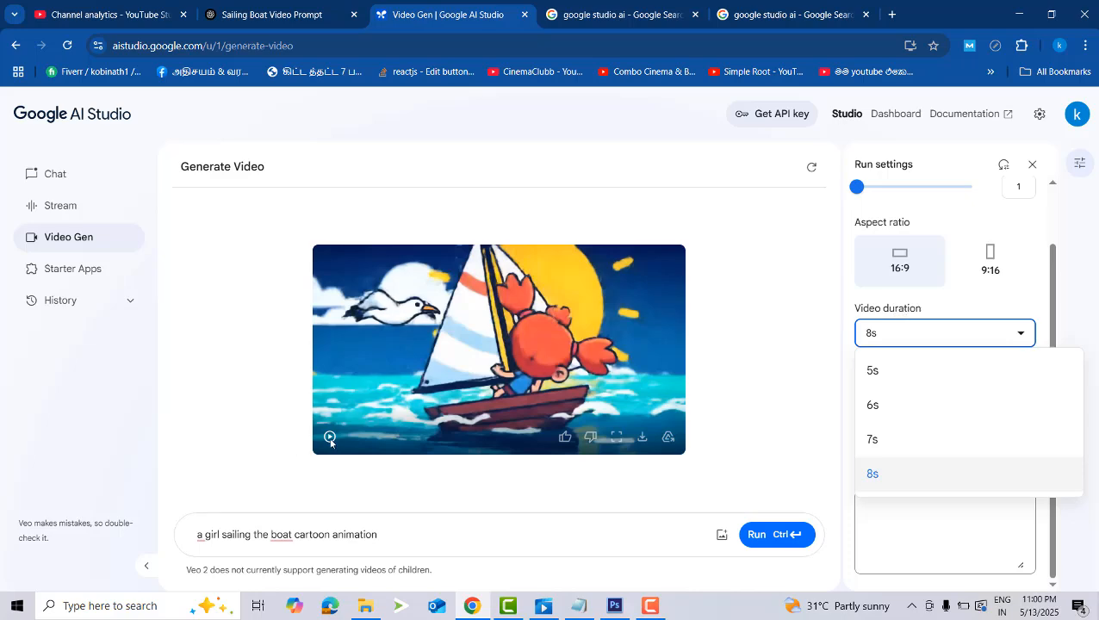
Close the duration options and play back the generated cartoon video of the girl sailing the boat.
left_click(330, 438)
left_click(330, 438)
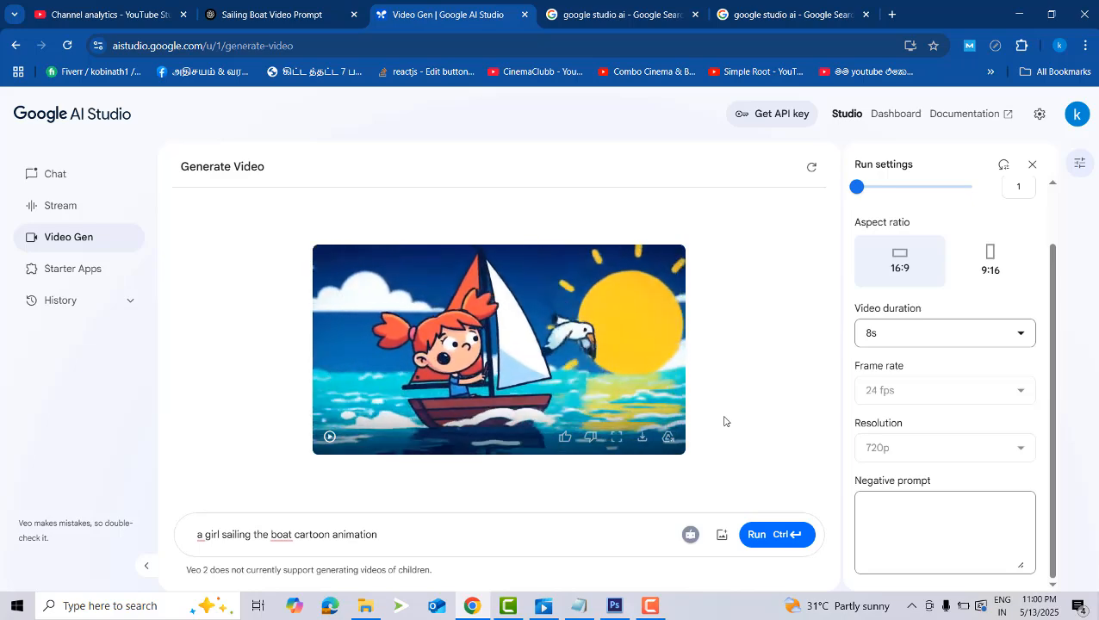
left_click(328, 440)
left_click(329, 441)
left_click(650, 605)
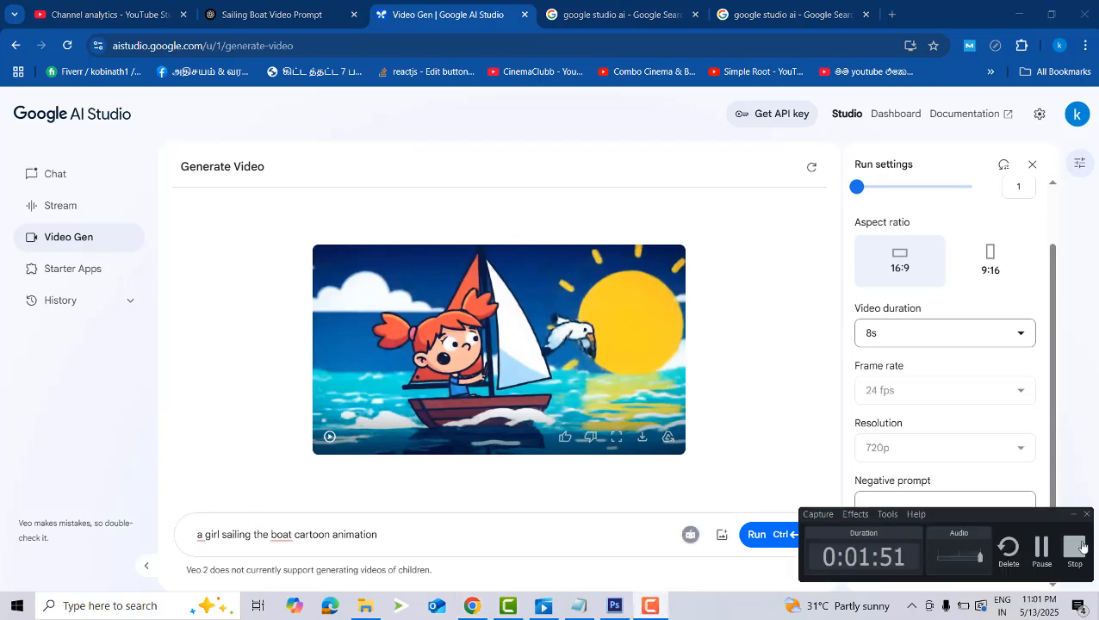